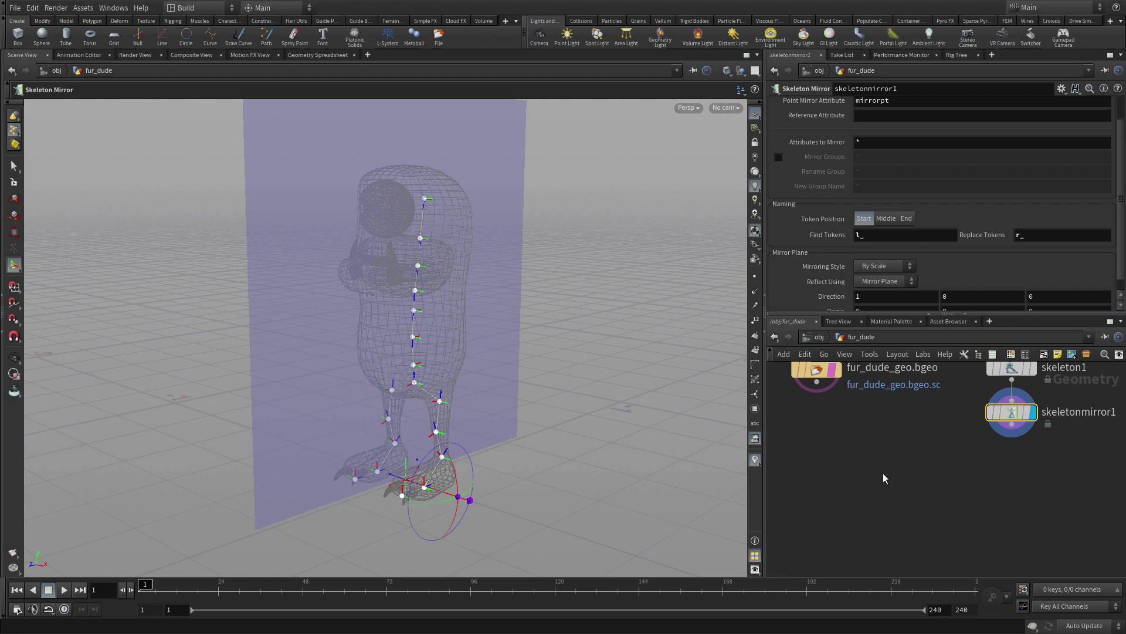
Enlarge the network editor by narrowing the 3D view and shrinking the parameter pane.
middle_drag(885, 477, 873, 500)
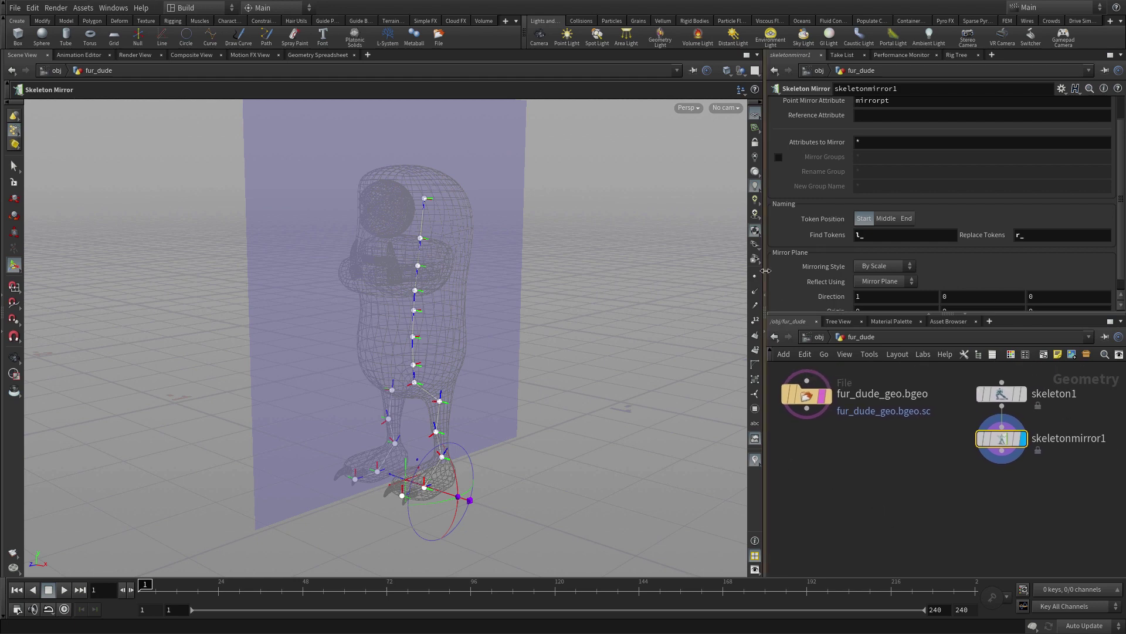
drag(764, 270, 658, 269)
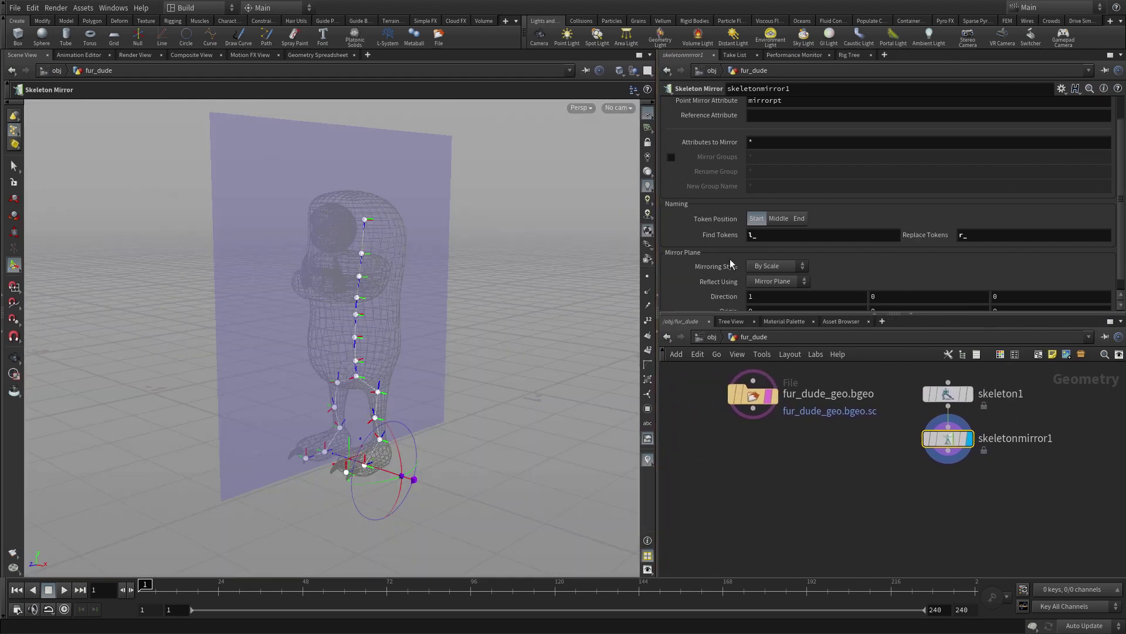
drag(733, 312, 734, 248)
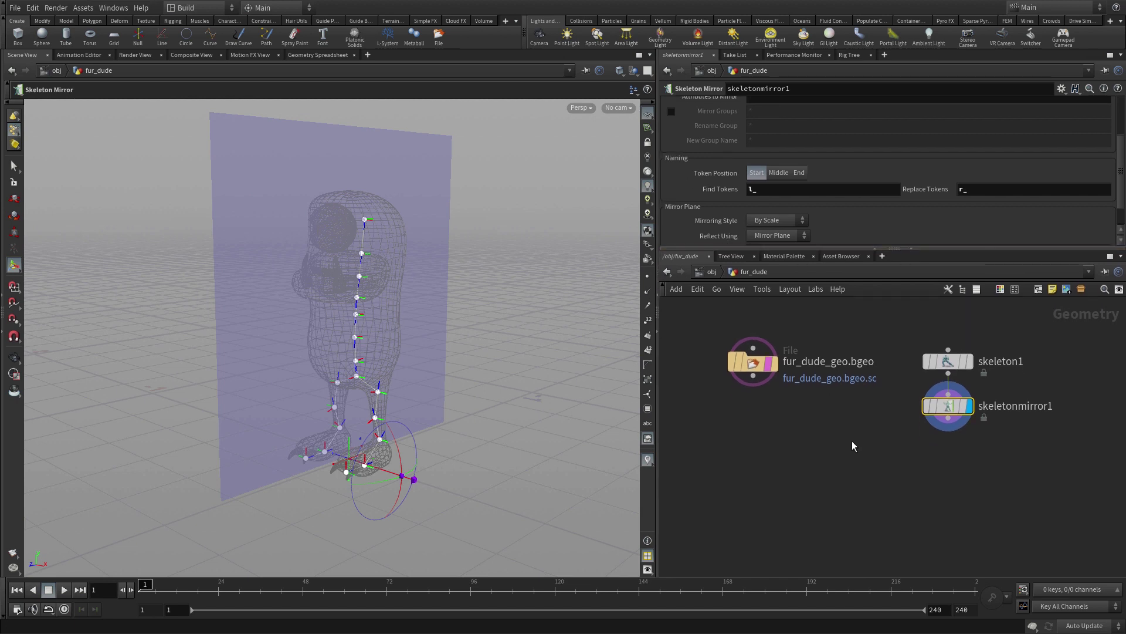
middle_drag(852, 441, 834, 418)
Create a Bone Capture Lines node below the skeleton nodes.
key(Tab)
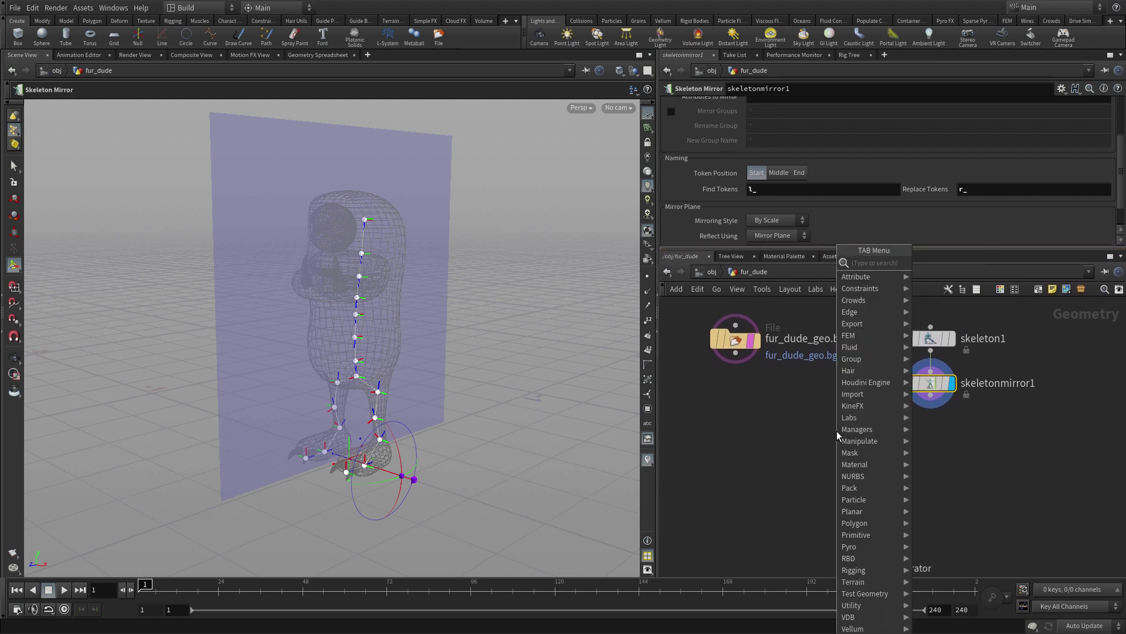
text(bone)
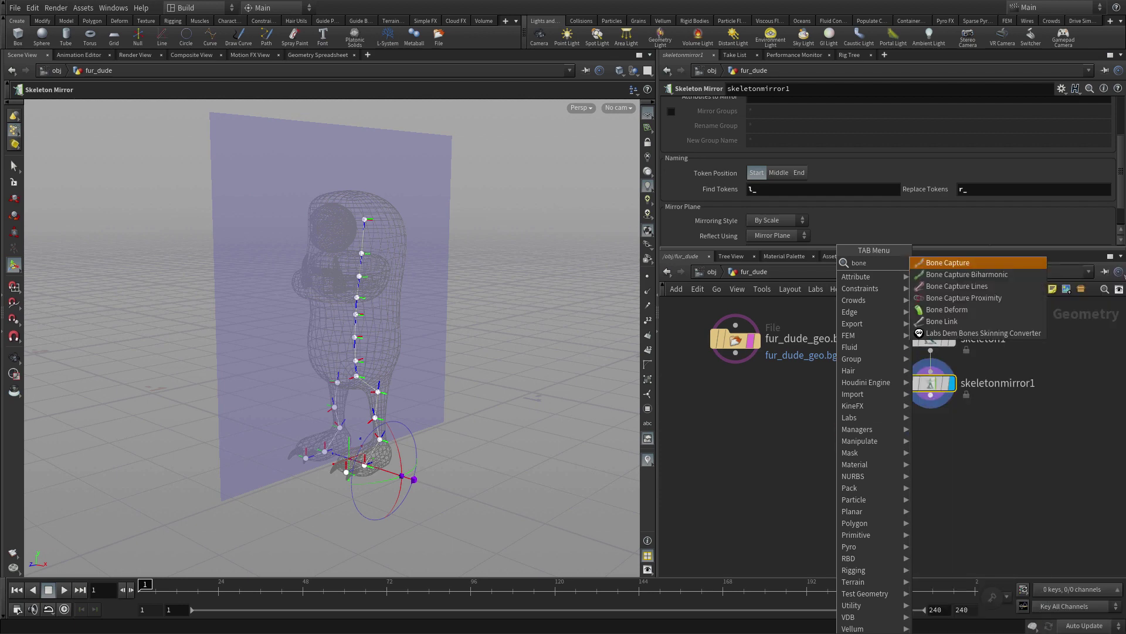
click(988, 286)
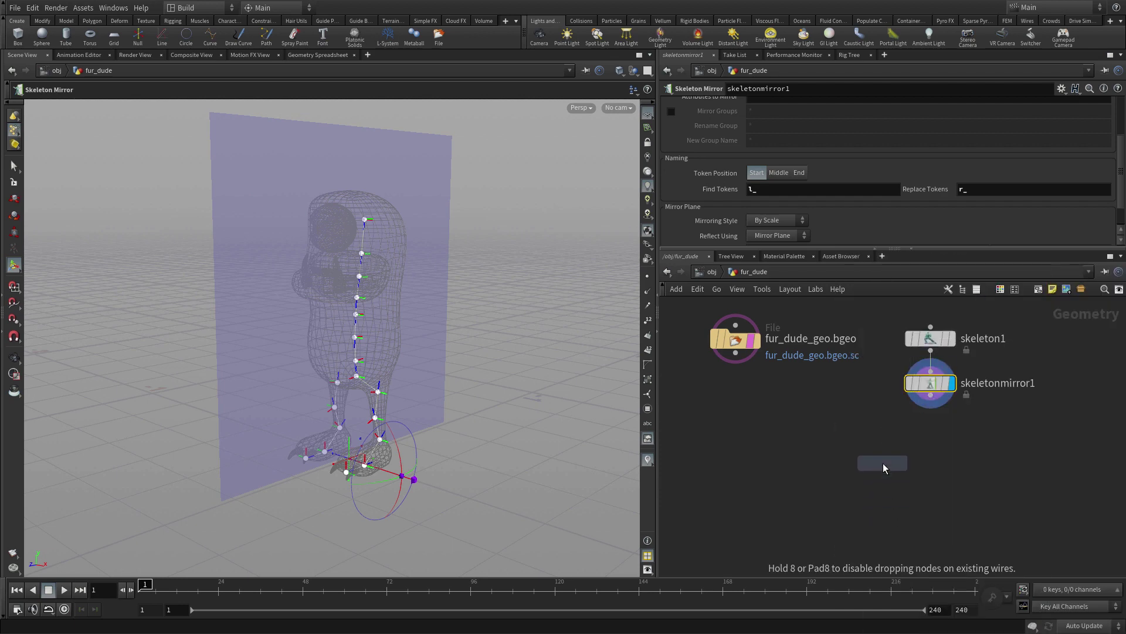
click(913, 458)
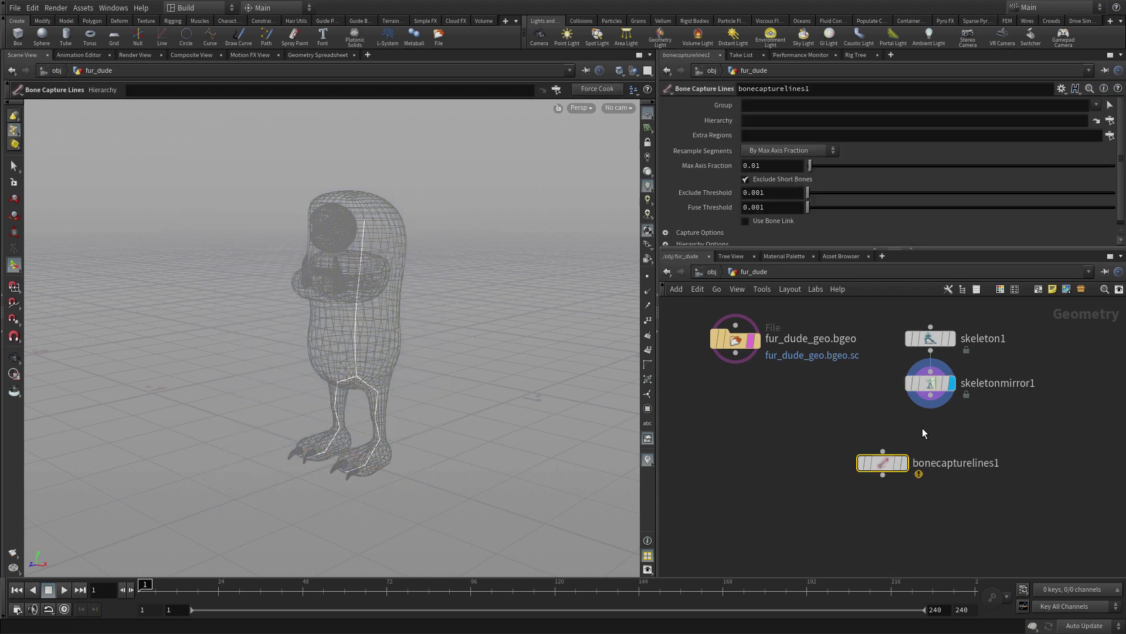
Wire skeletonmirror1 into bonecapturelines1 and make it the displayed output.
click(931, 395)
click(886, 447)
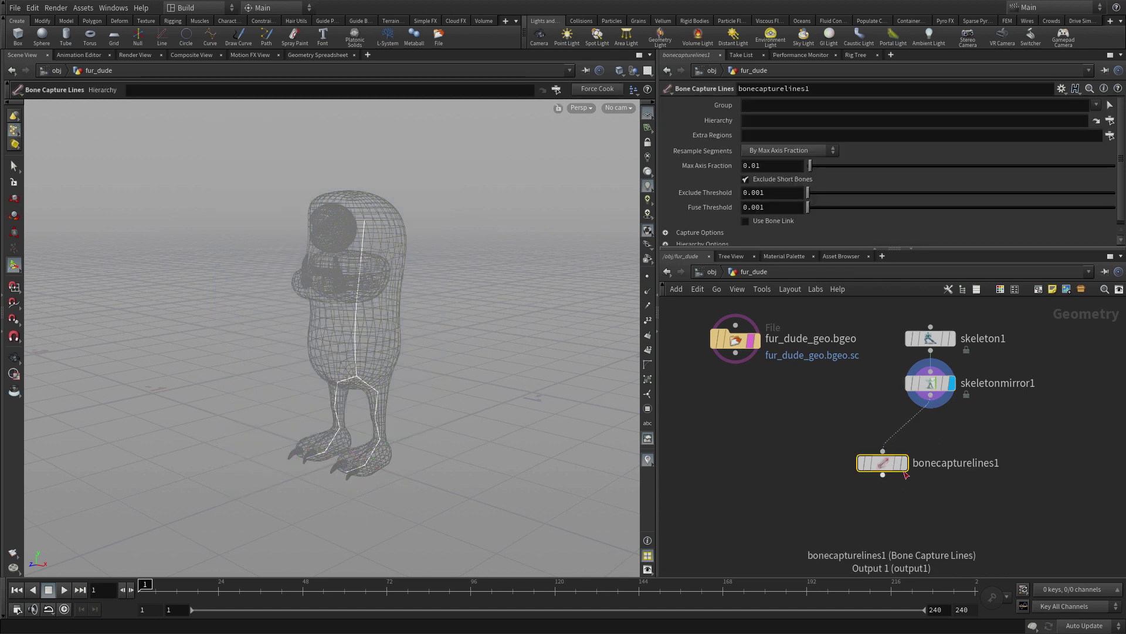
click(902, 463)
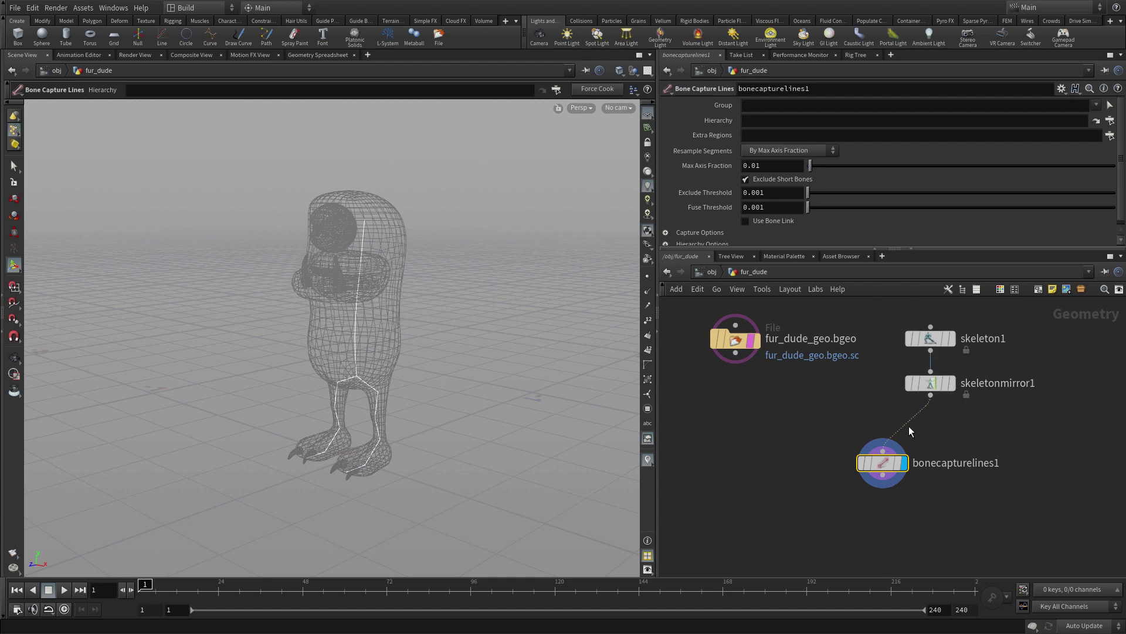
middle_drag(828, 471, 825, 456)
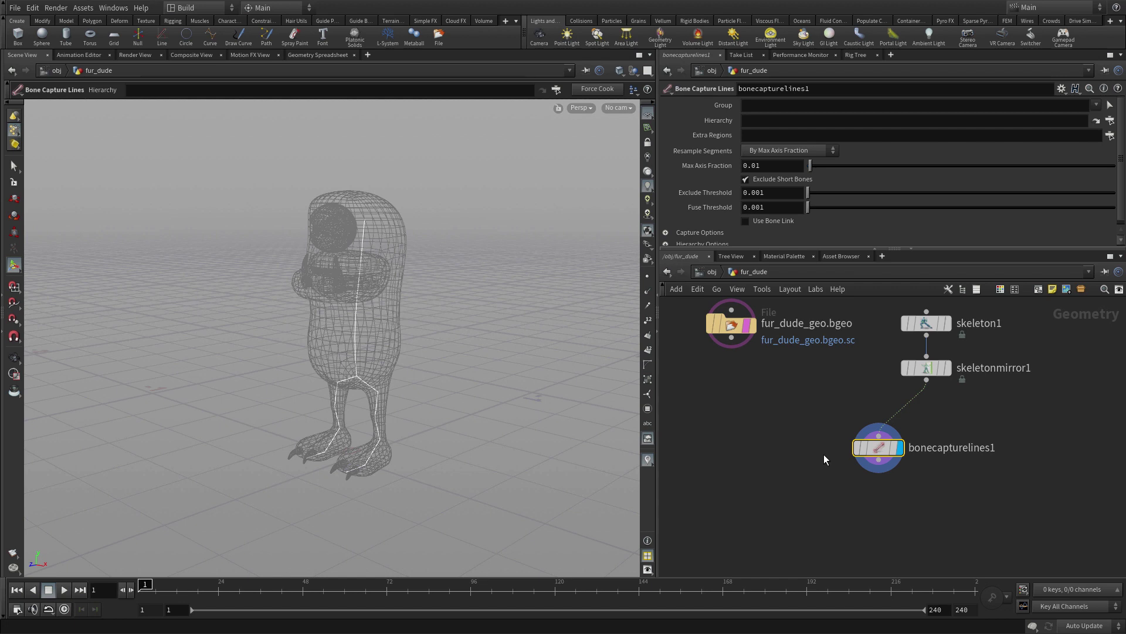
Add a Tet Embed node fed by fur_dude_geo.bgeo and bonecapturelines1.
key(Tab)
text(tet)
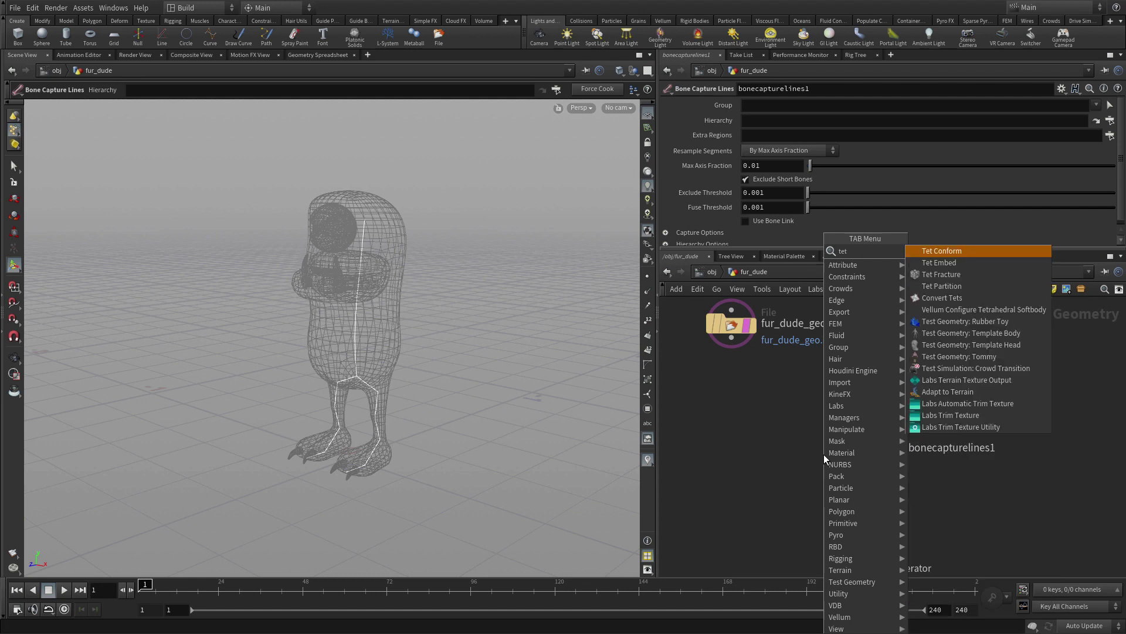
text(e)
key(Return)
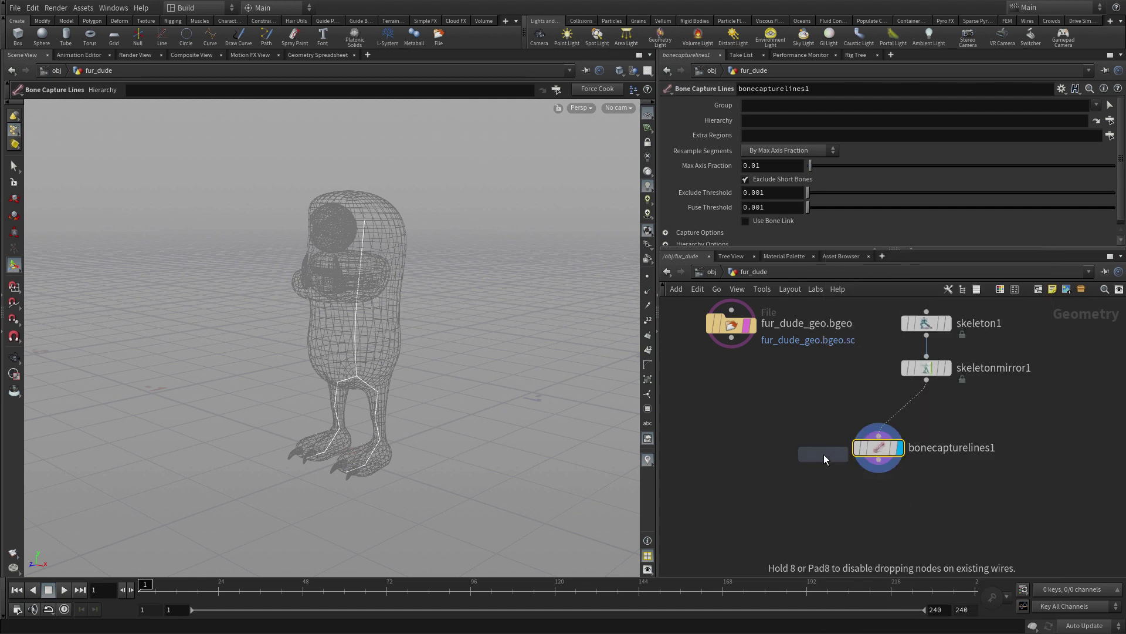
click(790, 512)
drag(732, 339, 766, 495)
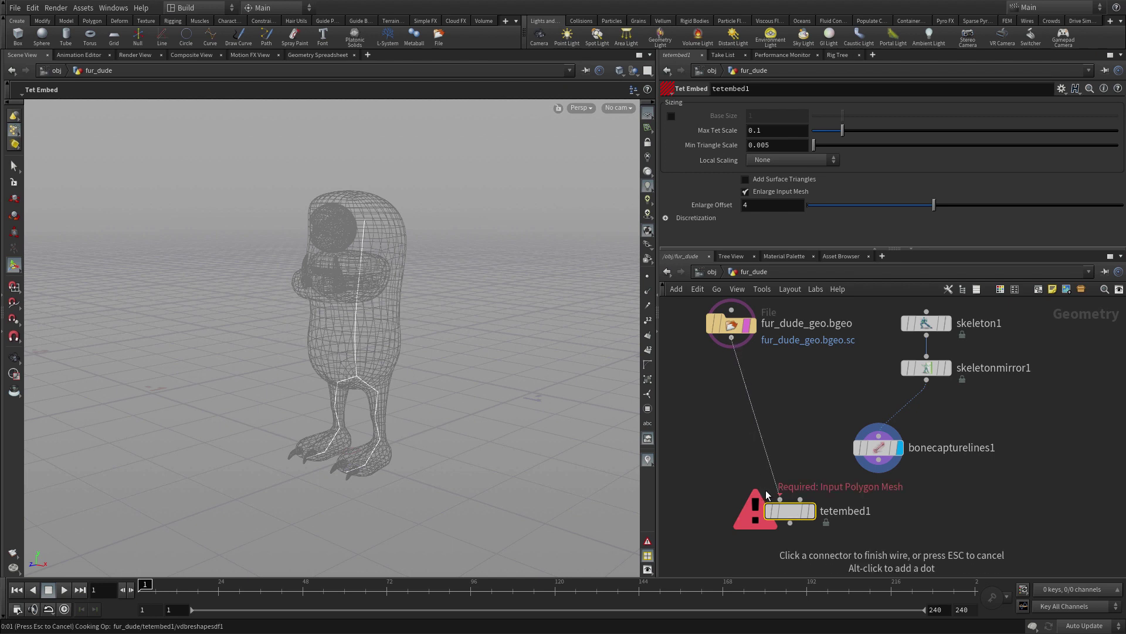
click(878, 461)
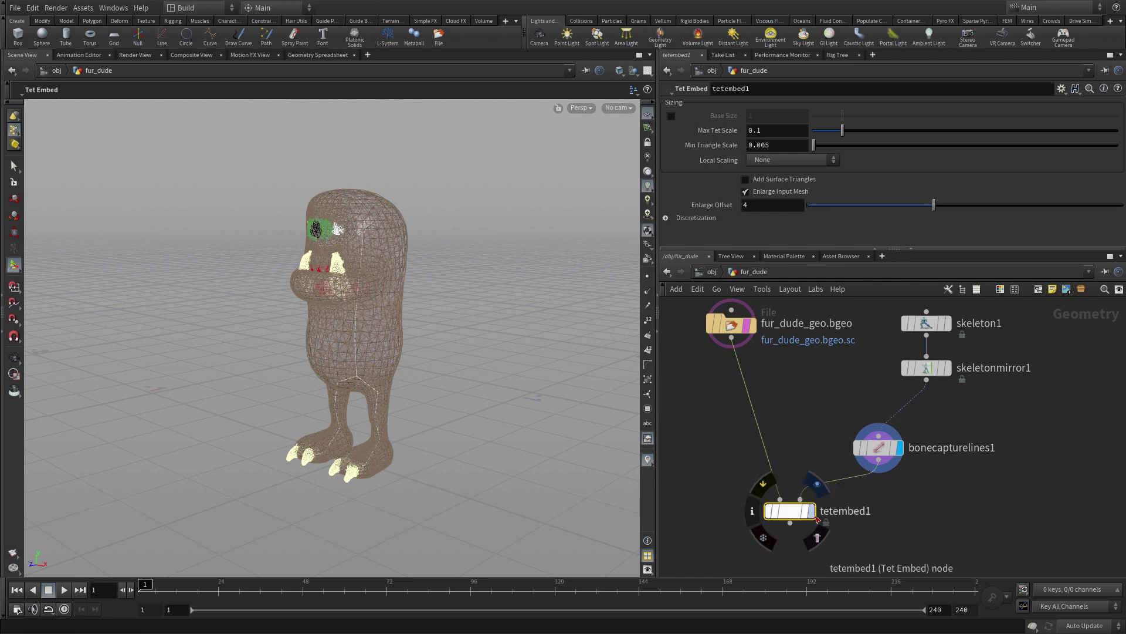
click(791, 510)
Inspect the tetrahedral mesh from back and front, then stack the nodes into a column.
drag(791, 510, 795, 499)
key(Escape)
mouse_move(443, 345)
mouse_down()
mouse_move(321, 340)
mouse_move(449, 359)
mouse_up()
mouse_move(527, 355)
mouse_down()
mouse_move(455, 356)
mouse_move(370, 405)
mouse_move(364, 352)
mouse_move(599, 350)
mouse_move(529, 363)
mouse_up()
key(Return)
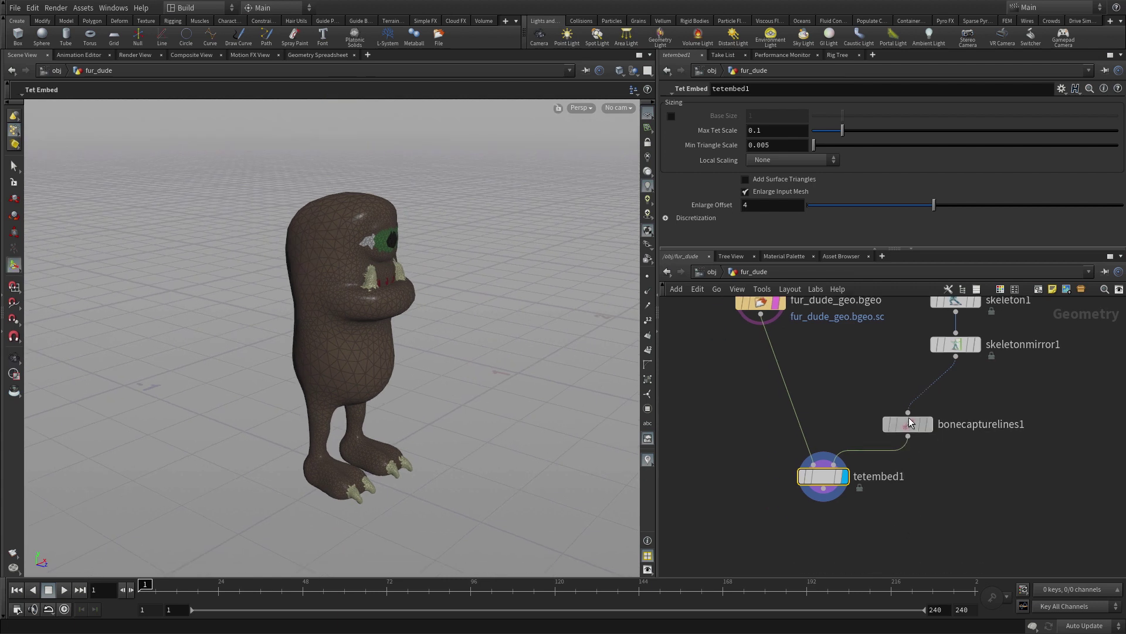
drag(909, 417, 956, 378)
drag(825, 472, 892, 427)
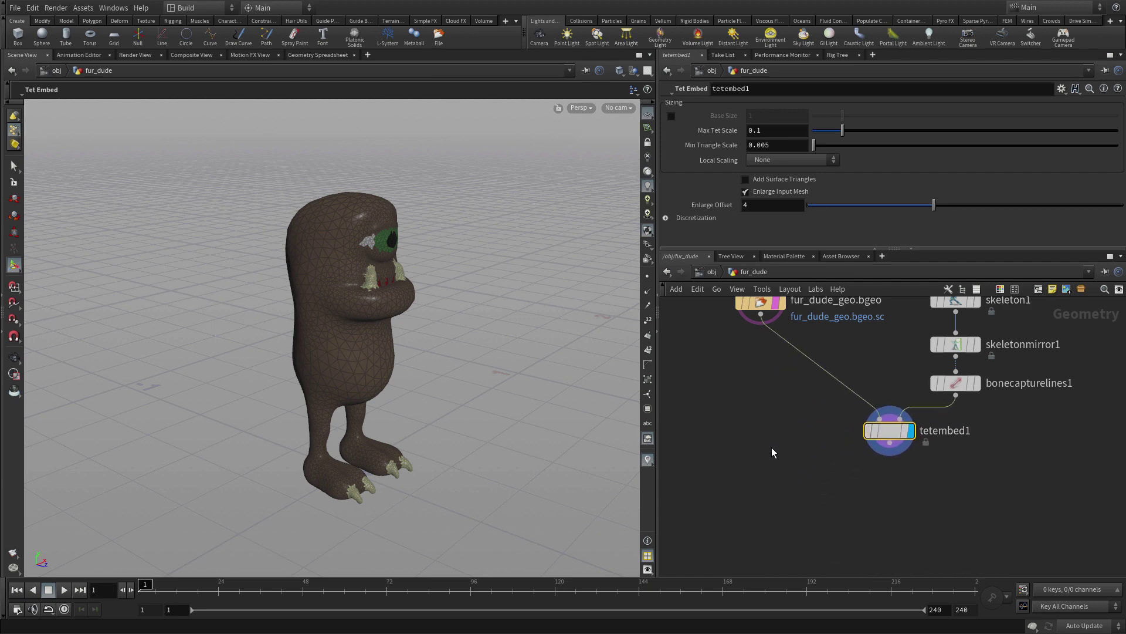
Add a Bone Capture Biharmonic node fed by fur_dude_geo.bgeo and tetembed1.
key(Tab)
text(bone)
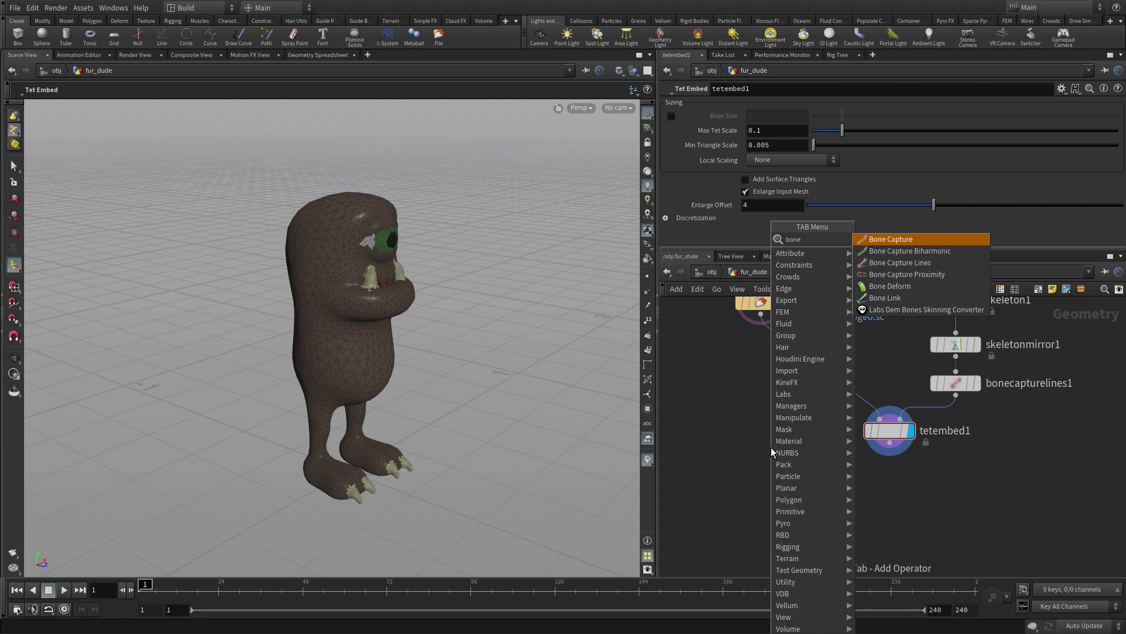
key(Return)
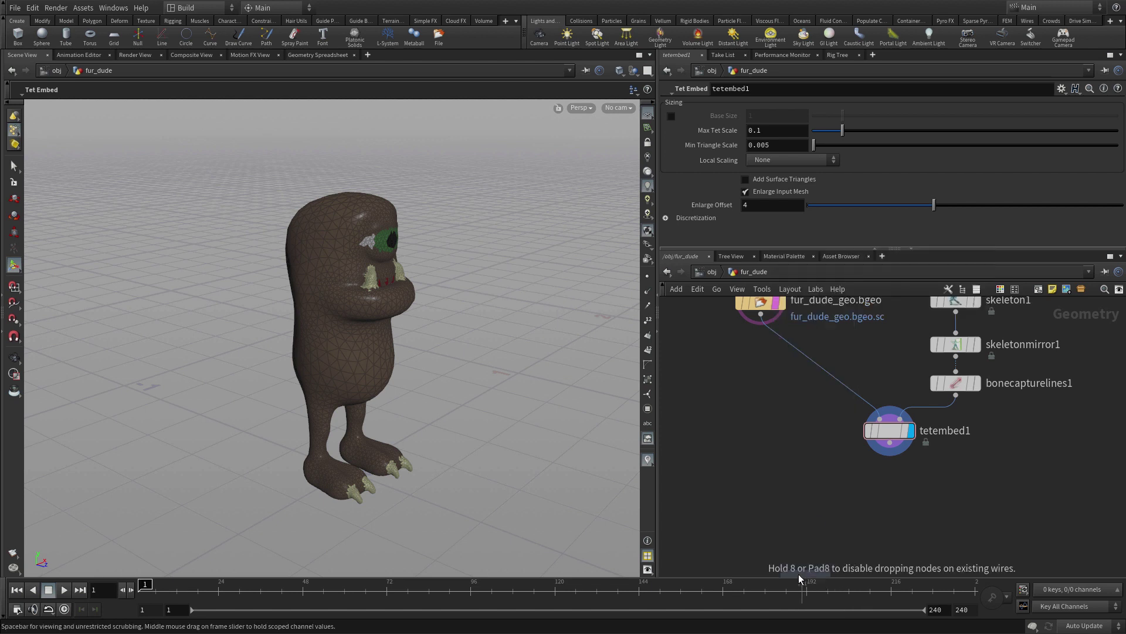
click(790, 488)
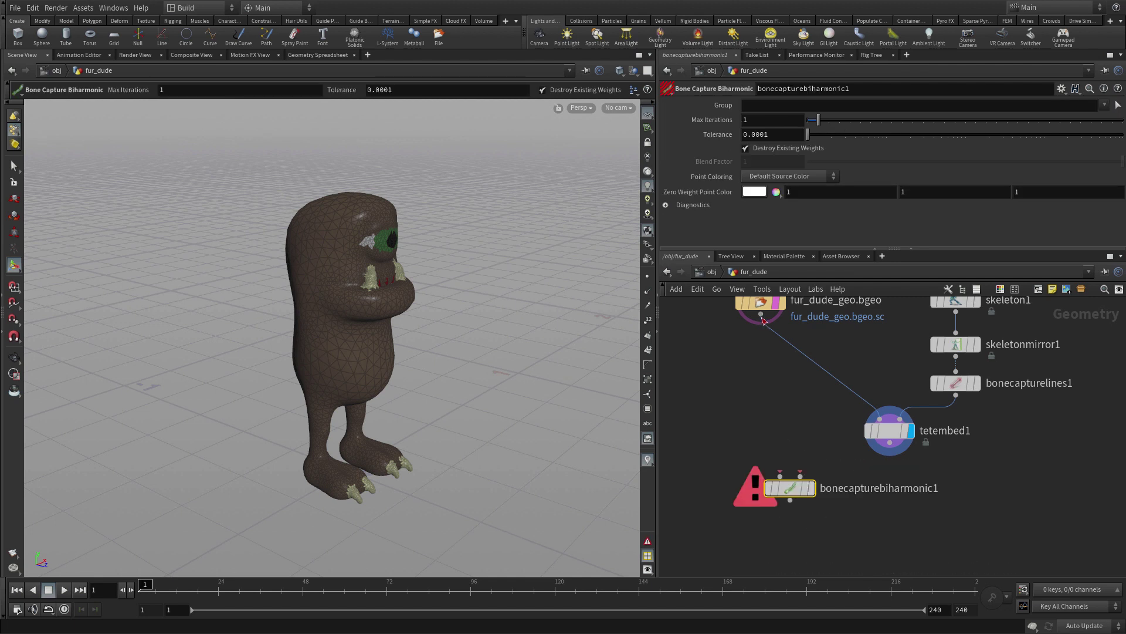
click(761, 314)
click(780, 476)
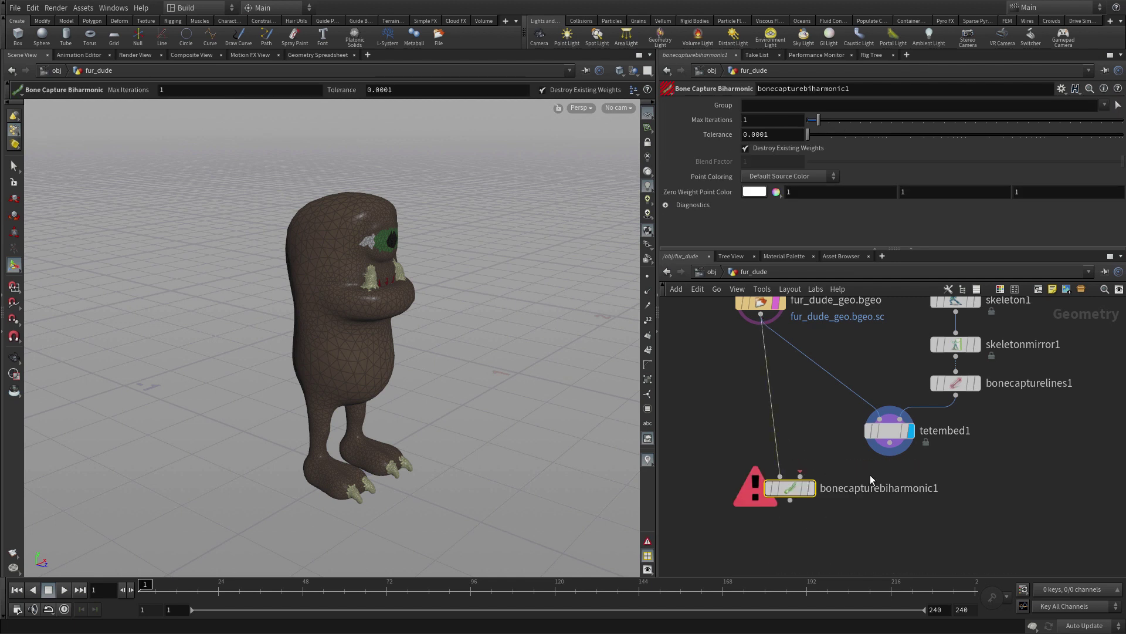
click(886, 447)
click(800, 476)
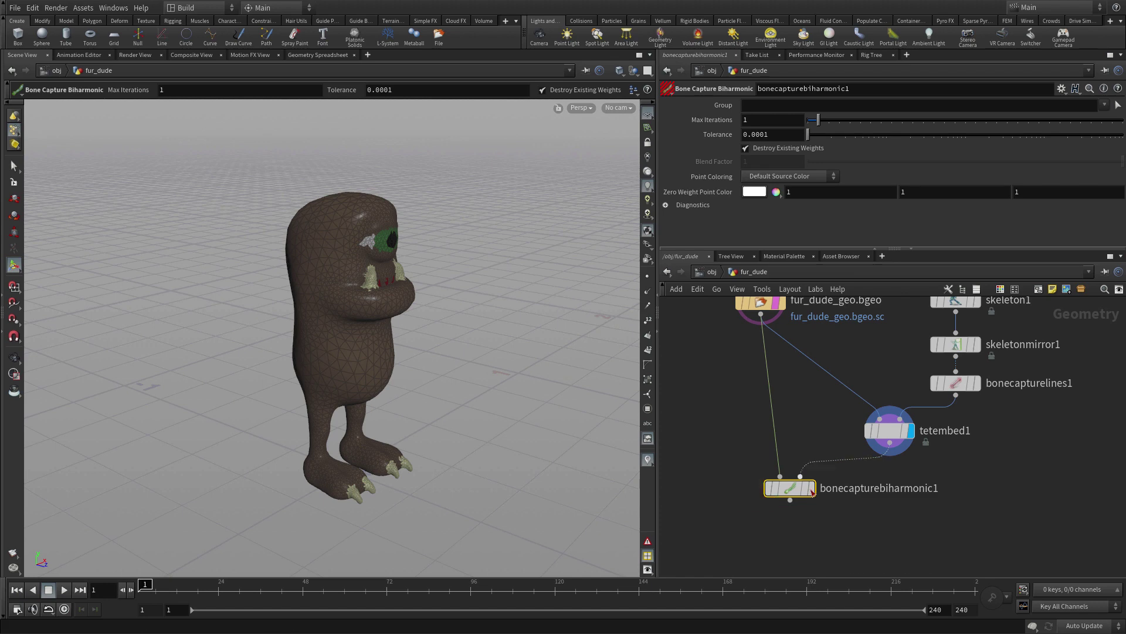
Display bonecapturebiharmonic1 and view the capture-weight colours from the front.
key(r)
key(Escape)
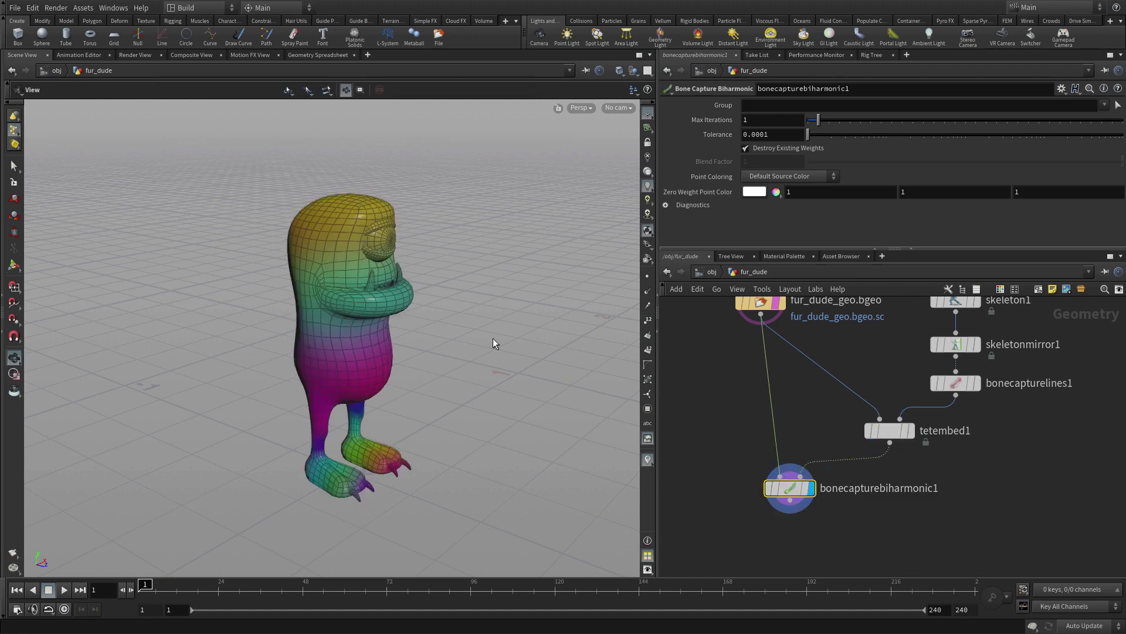
drag(493, 337, 478, 385)
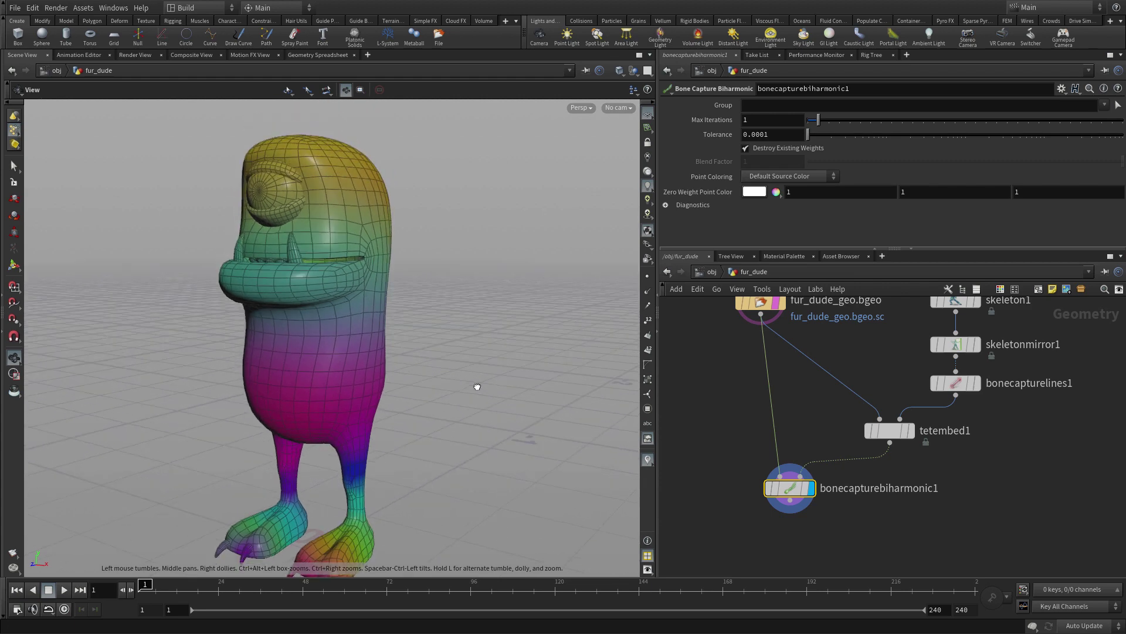
key(Return)
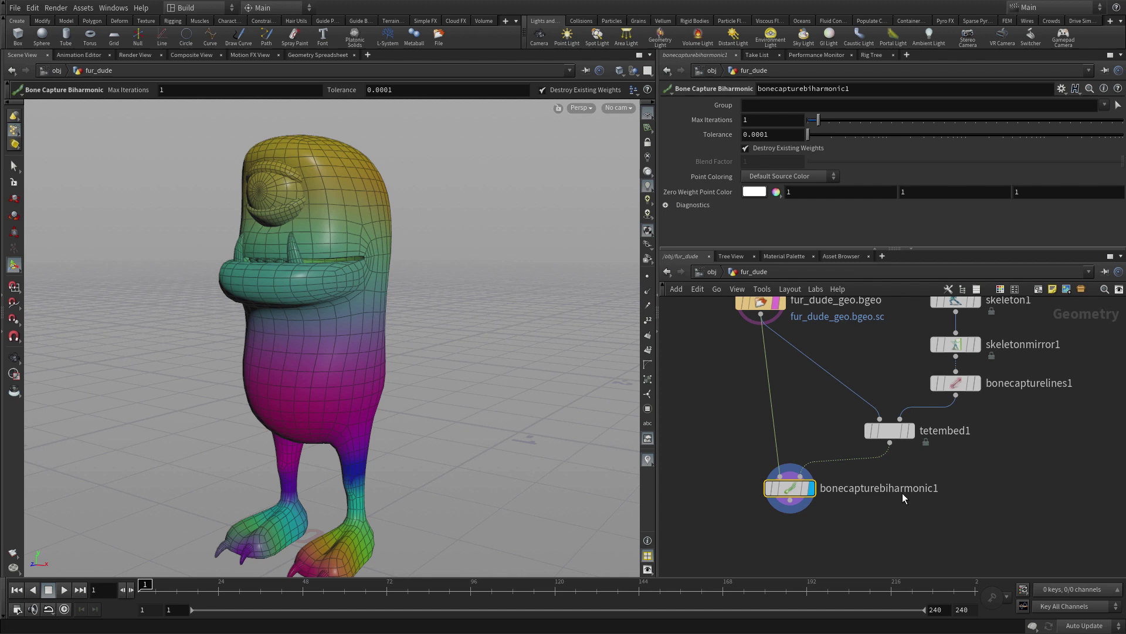
middle_drag(846, 543, 784, 479)
Add a Bone Deform node and wire bonecapturebiharmonic1 into its first input.
right_drag(864, 509, 834, 505)
key(Tab)
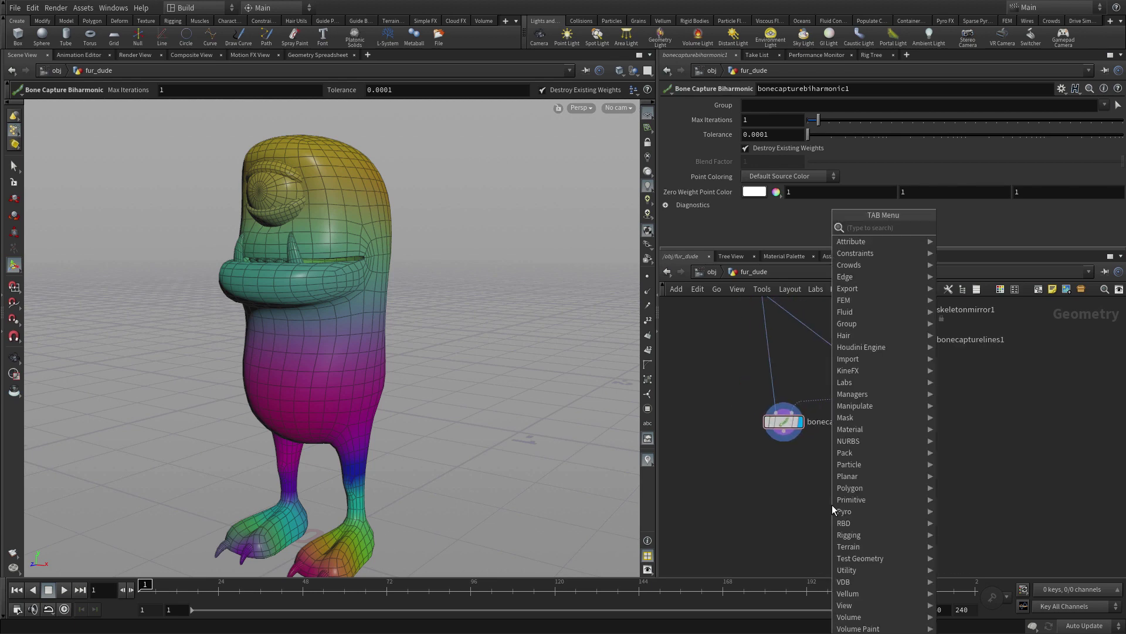
text(bone de)
key(Return)
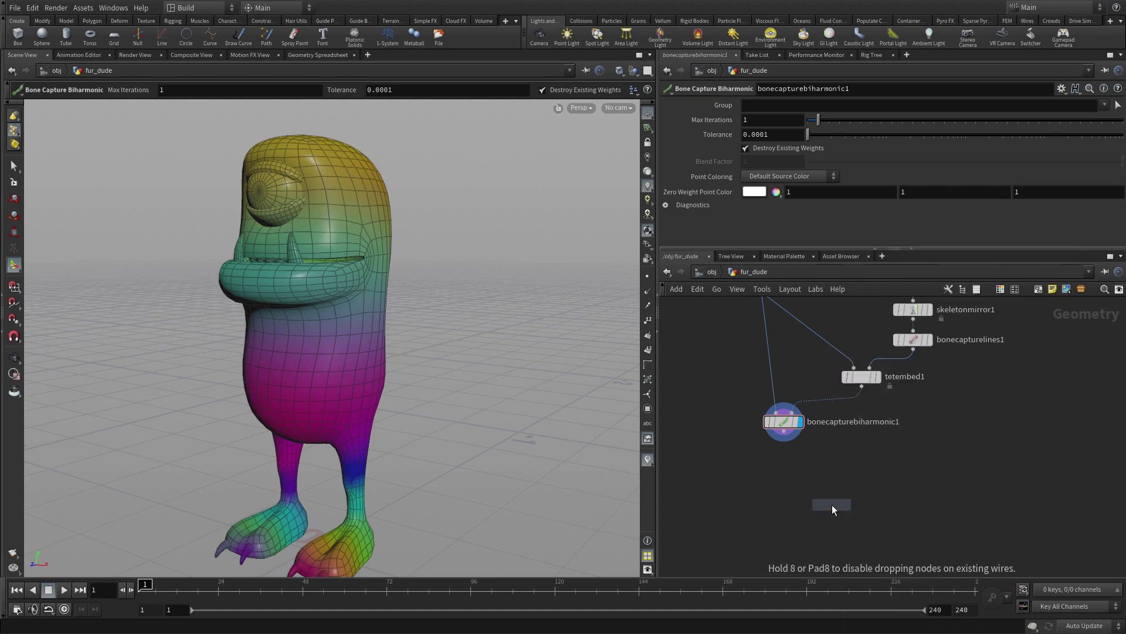
click(787, 513)
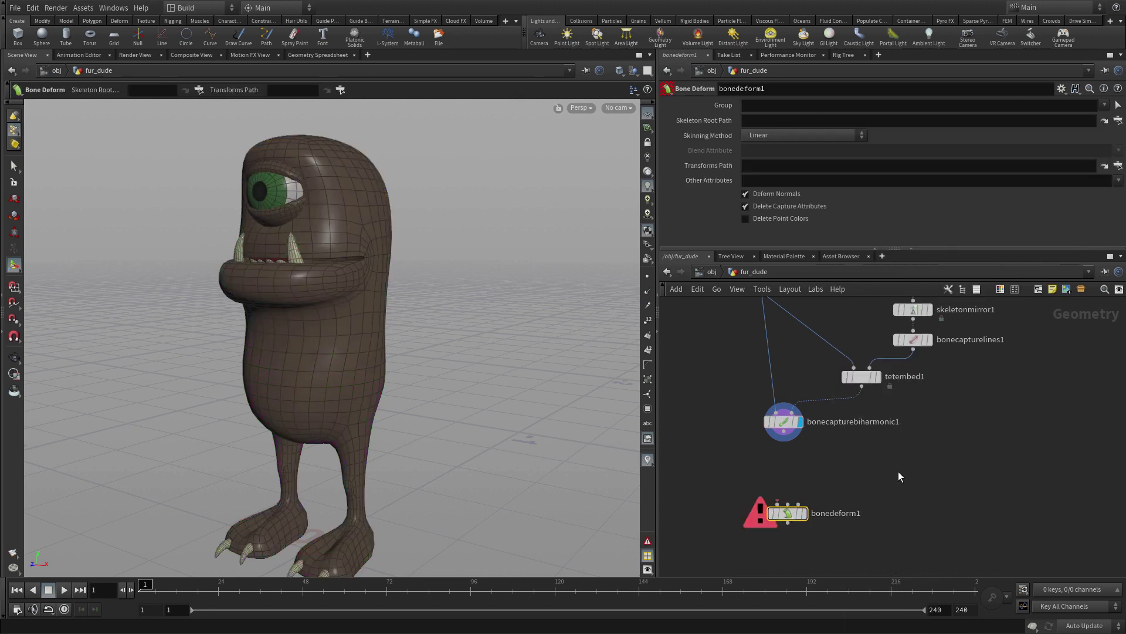
scroll(903, 471, down, 2)
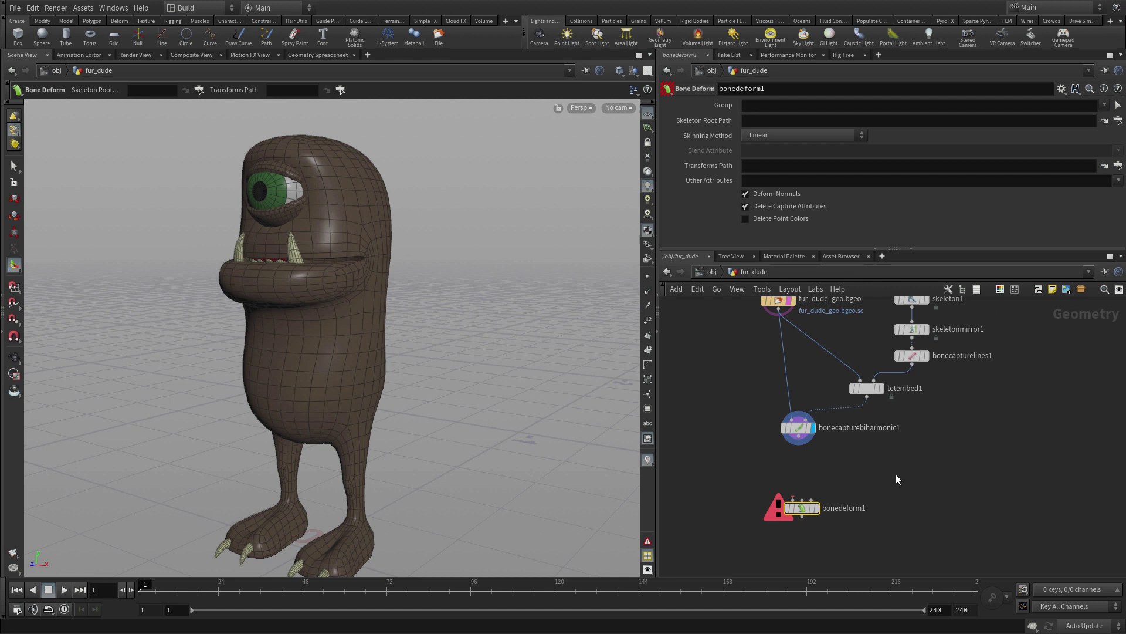
click(799, 437)
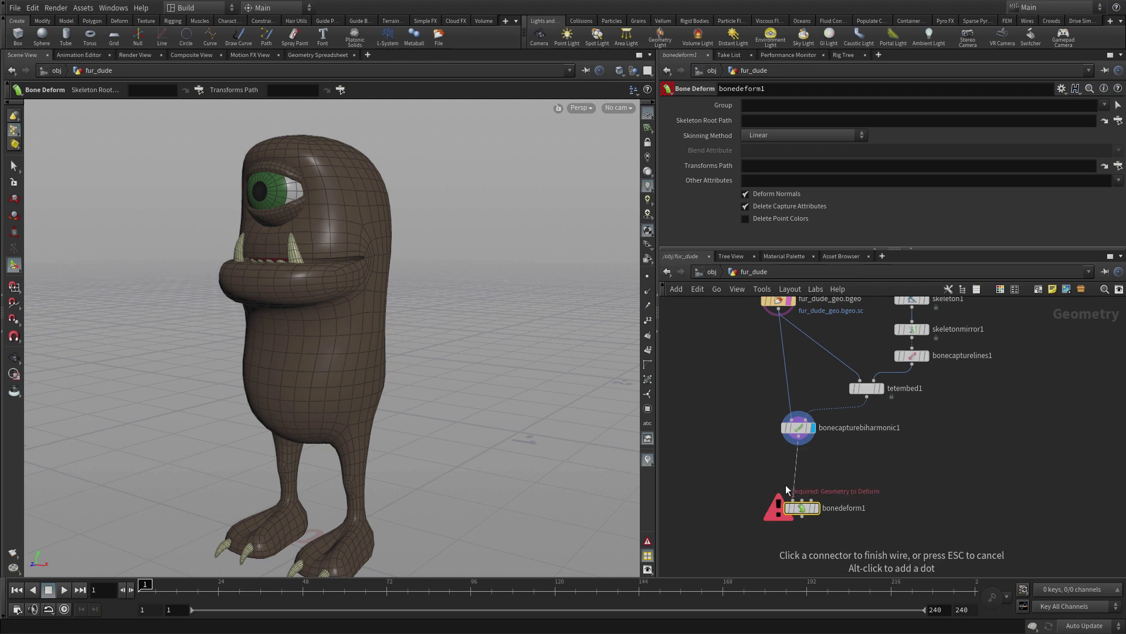
click(802, 506)
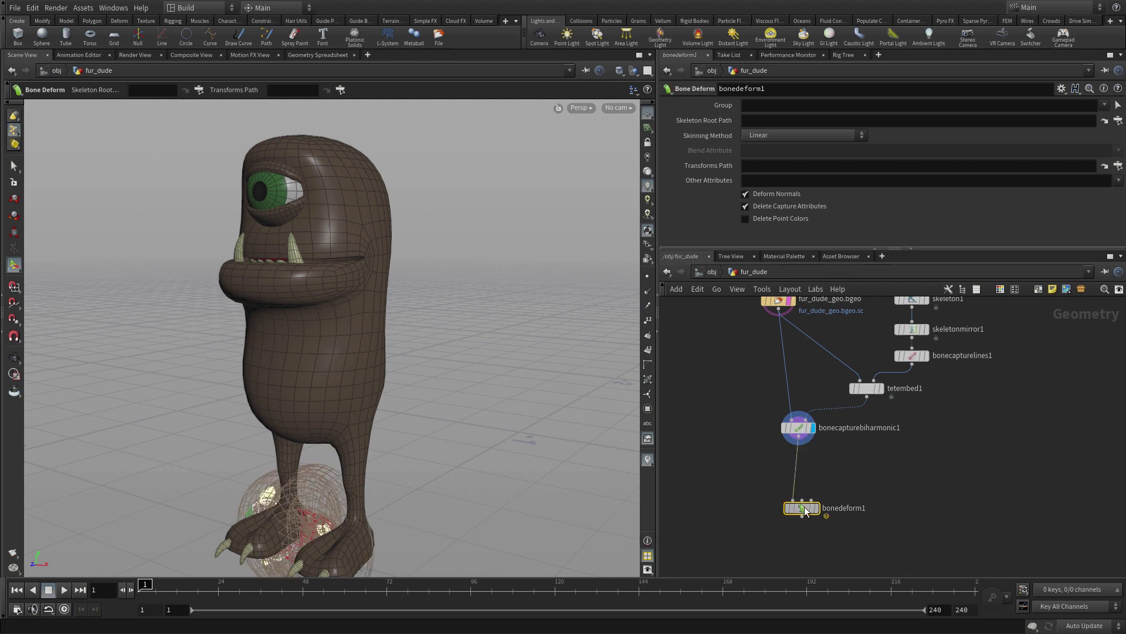
drag(804, 509, 878, 513)
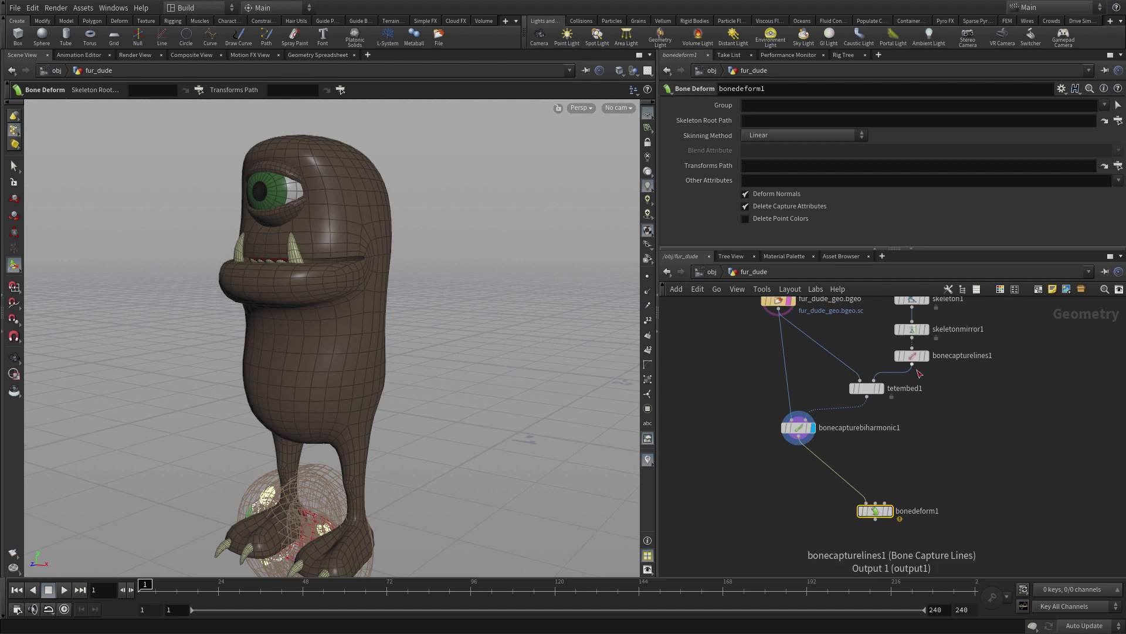
Connect skeletonmirror1 to bonedeform1's second and third inputs and display bonedeform1.
drag(912, 355, 884, 357)
click(912, 339)
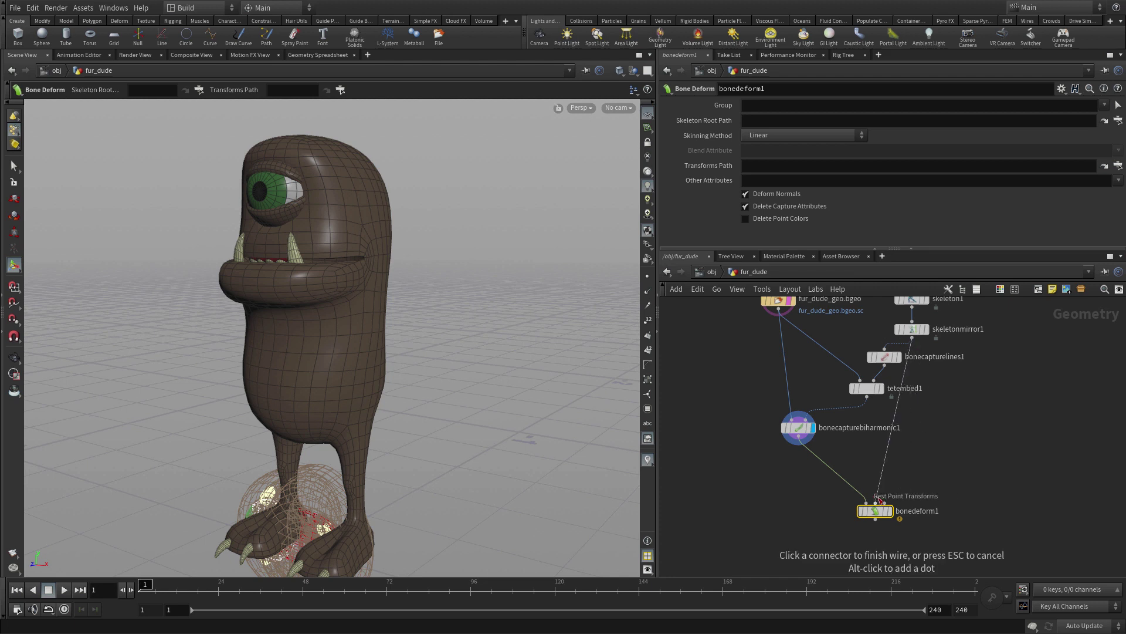
click(877, 504)
click(913, 339)
click(891, 511)
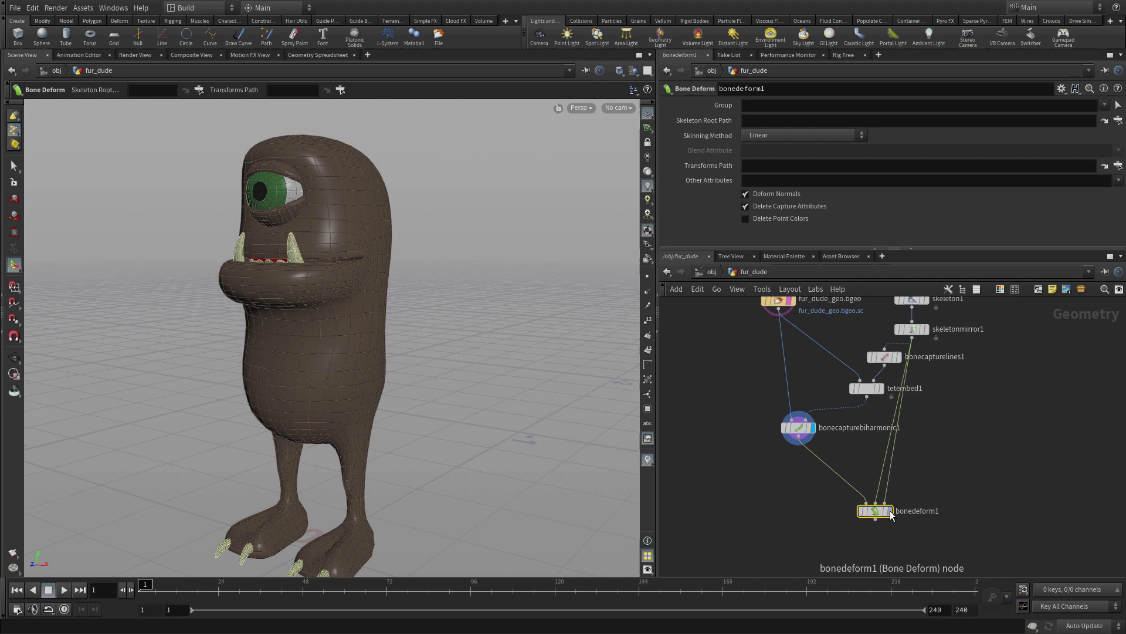
click(889, 511)
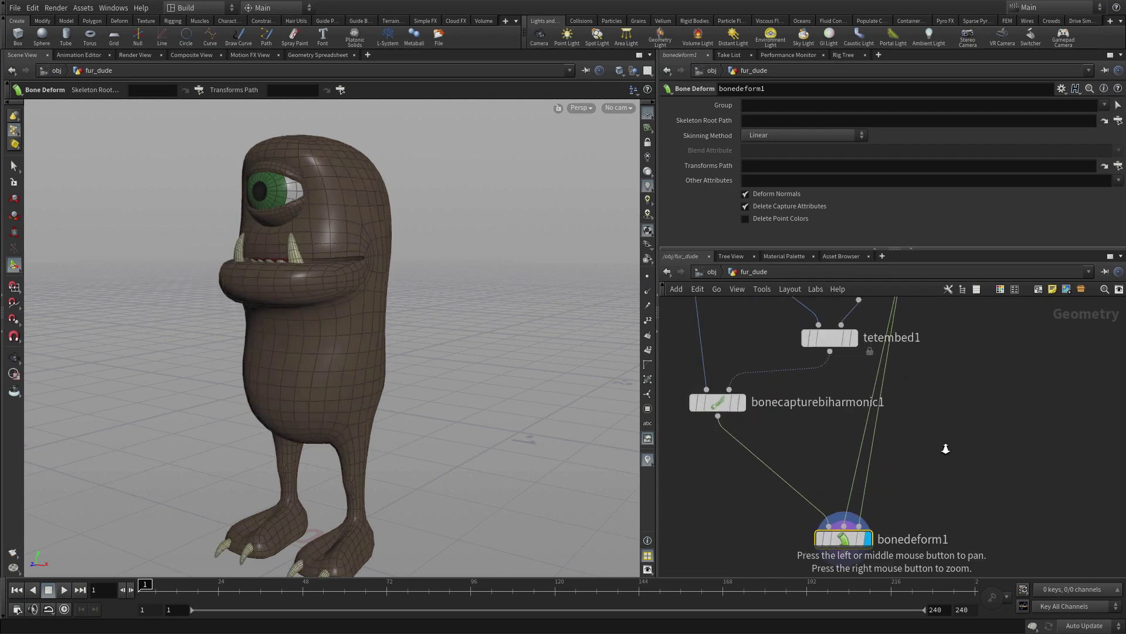
Drop a Rig Pose node onto the skeletonmirror1-to-bonedeform1 wire and reposition rigpose1.
scroll(924, 478, up, 3)
key(Tab)
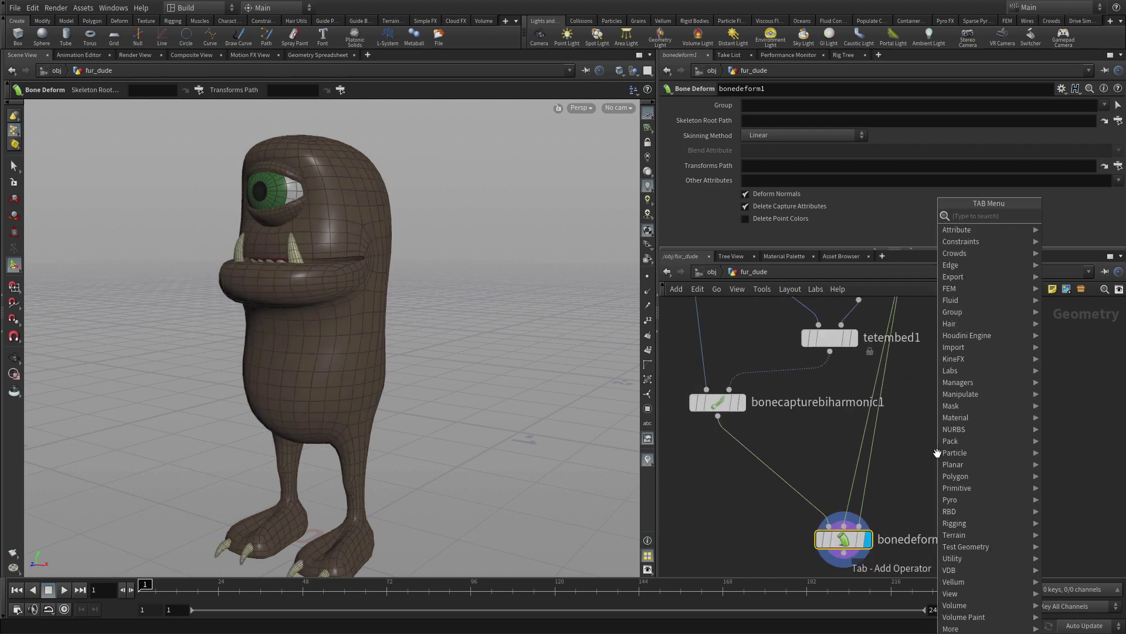
text(rig)
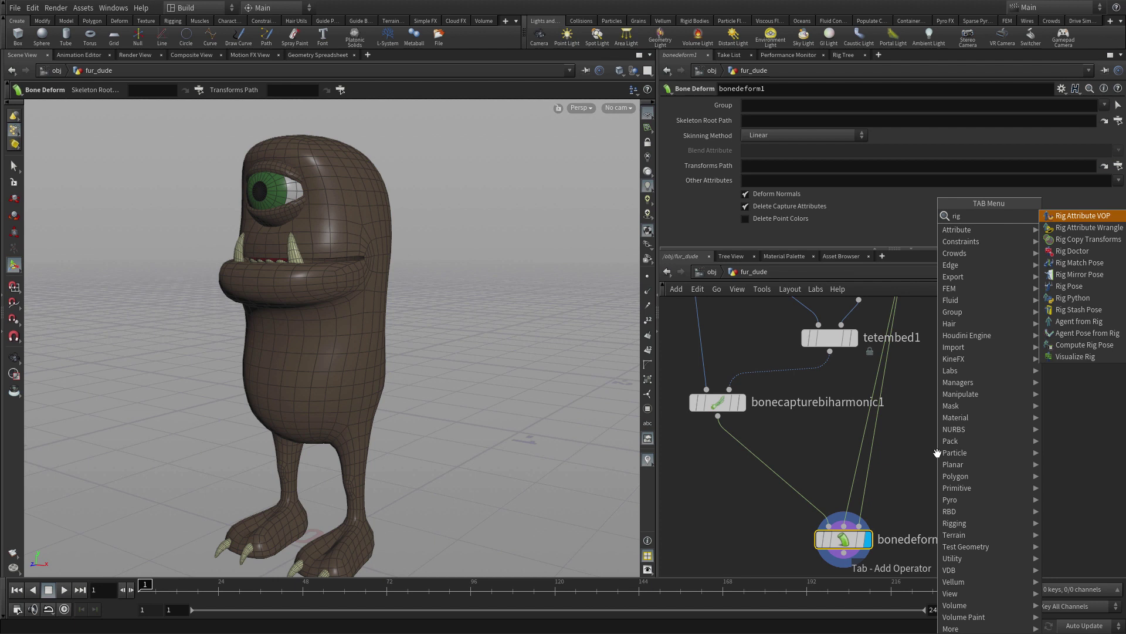
text( pose)
key(Return)
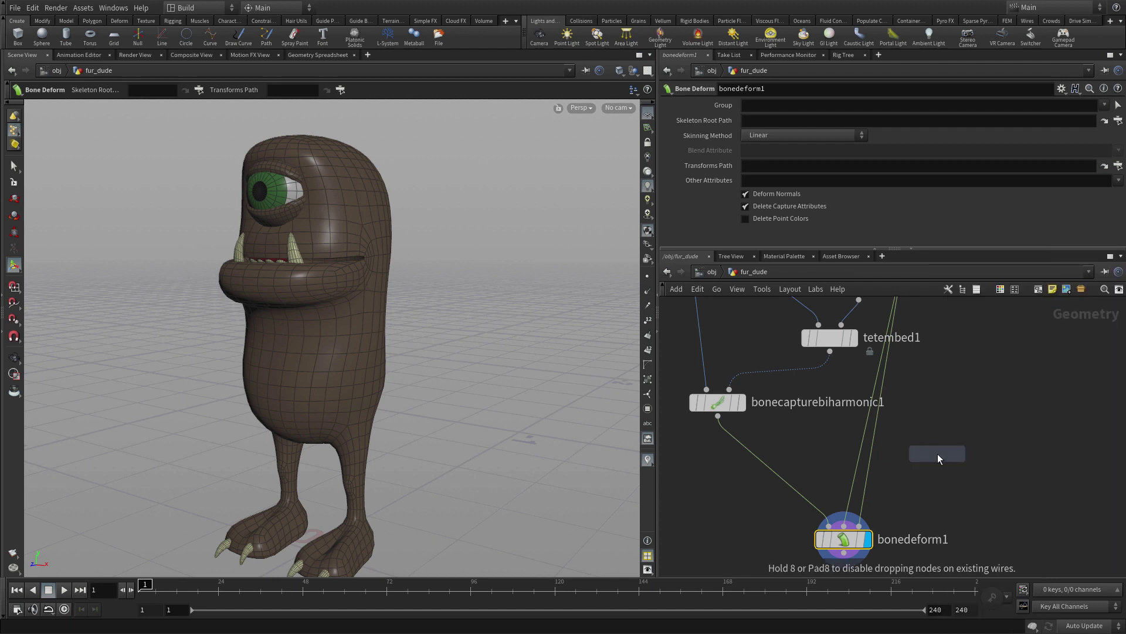
click(866, 468)
drag(867, 468, 951, 393)
mouse_move(952, 393)
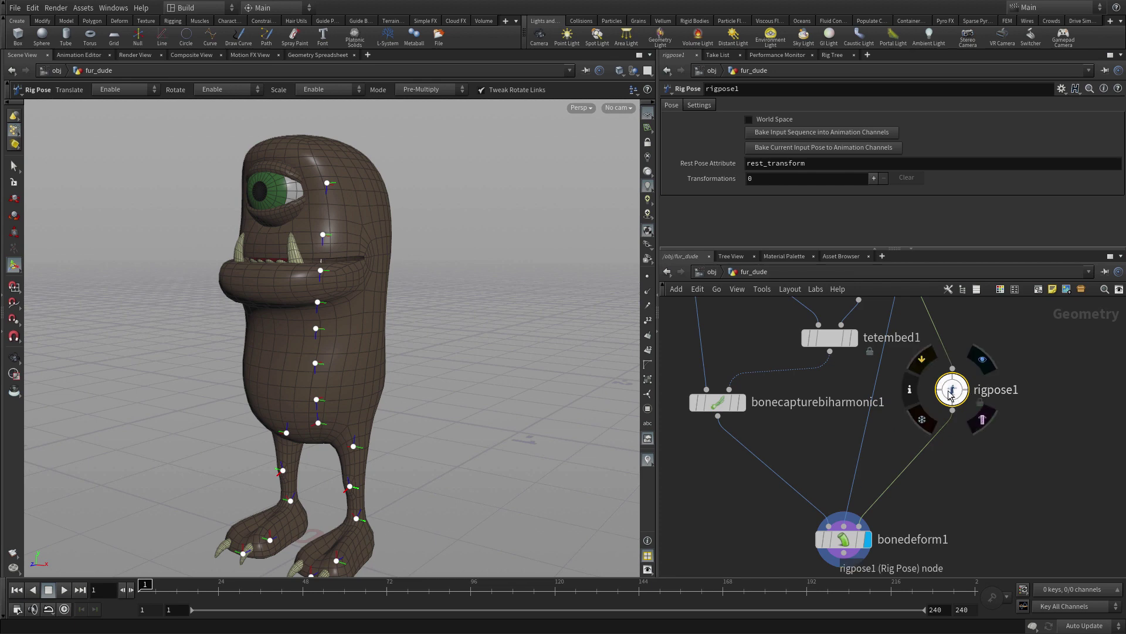
key(Escape)
drag(500, 370, 482, 376)
Rotate spine1 by -26.7255 to bend the torso forward and hide the File node's template.
key(Return)
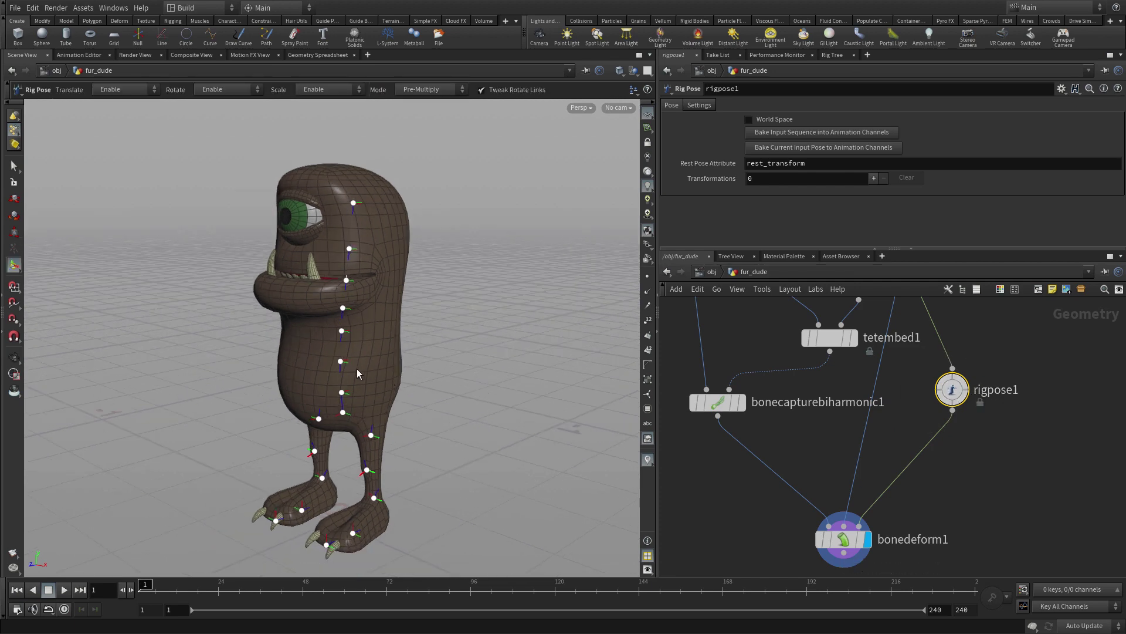
click(340, 362)
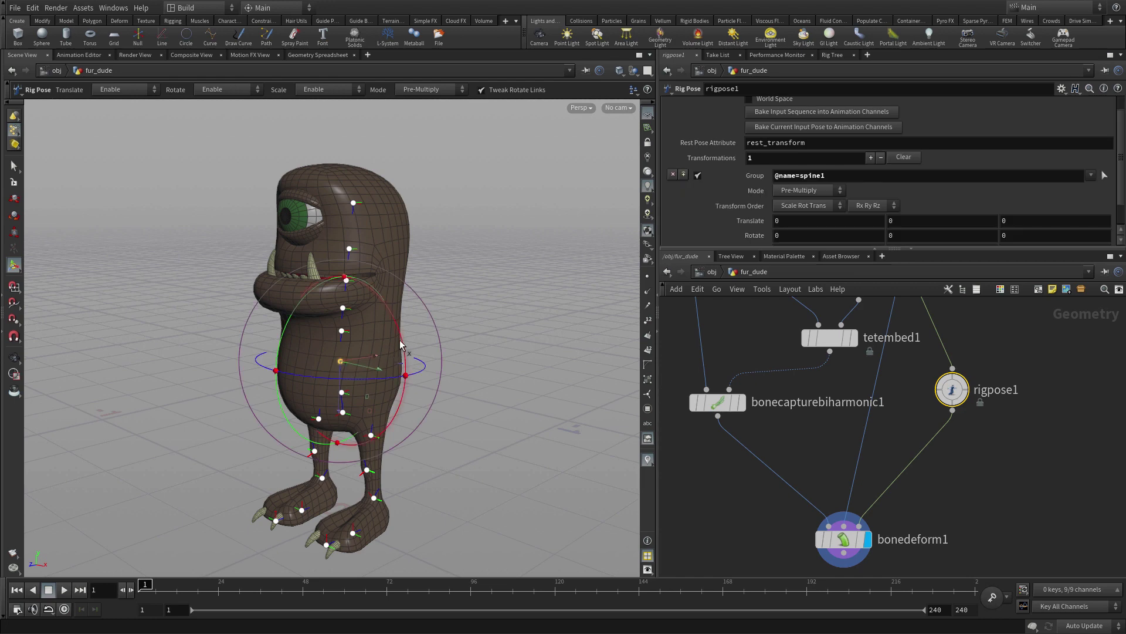
drag(404, 351, 405, 387)
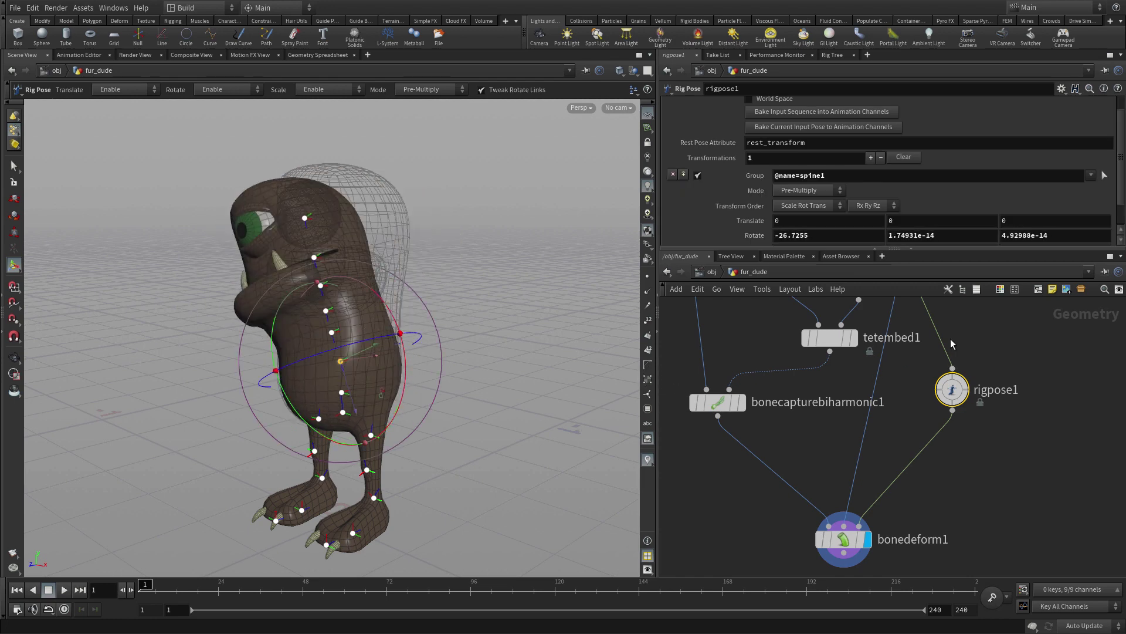
middle_drag(950, 339, 955, 533)
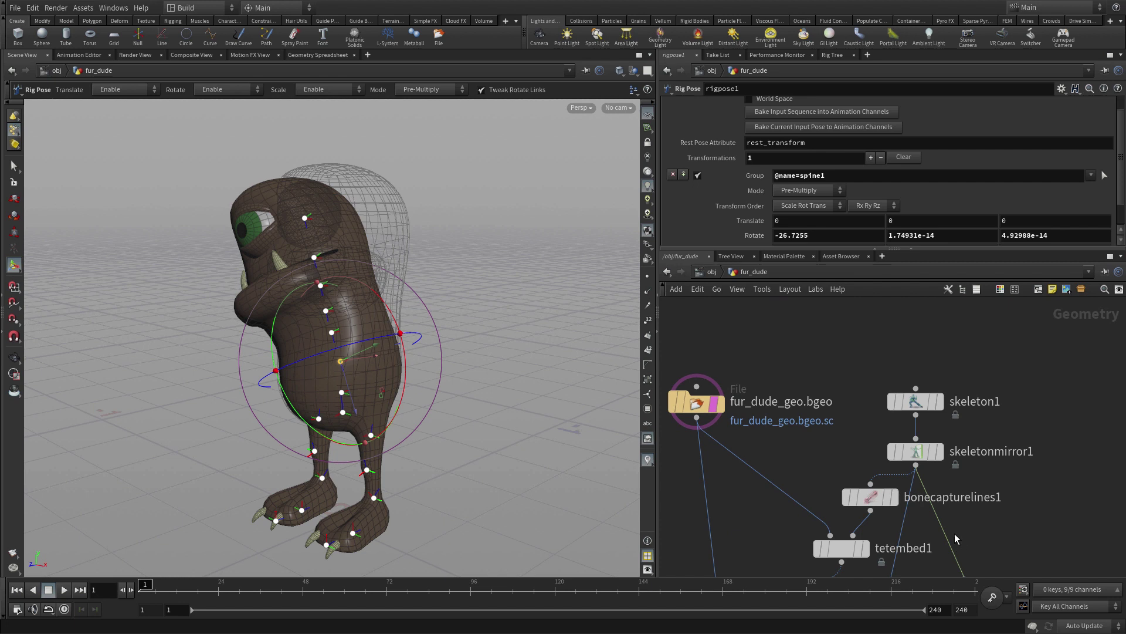
click(715, 403)
middle_drag(743, 488, 768, 331)
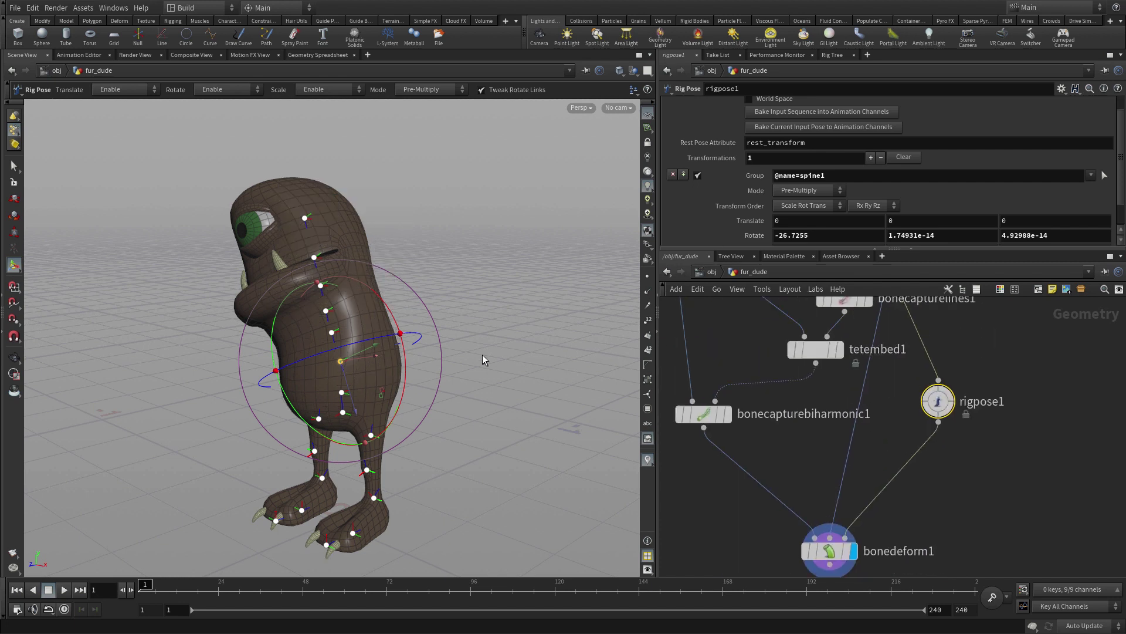
Tilt the head by rotating neck2 to -15.2132 and -25.726.
click(401, 258)
click(315, 257)
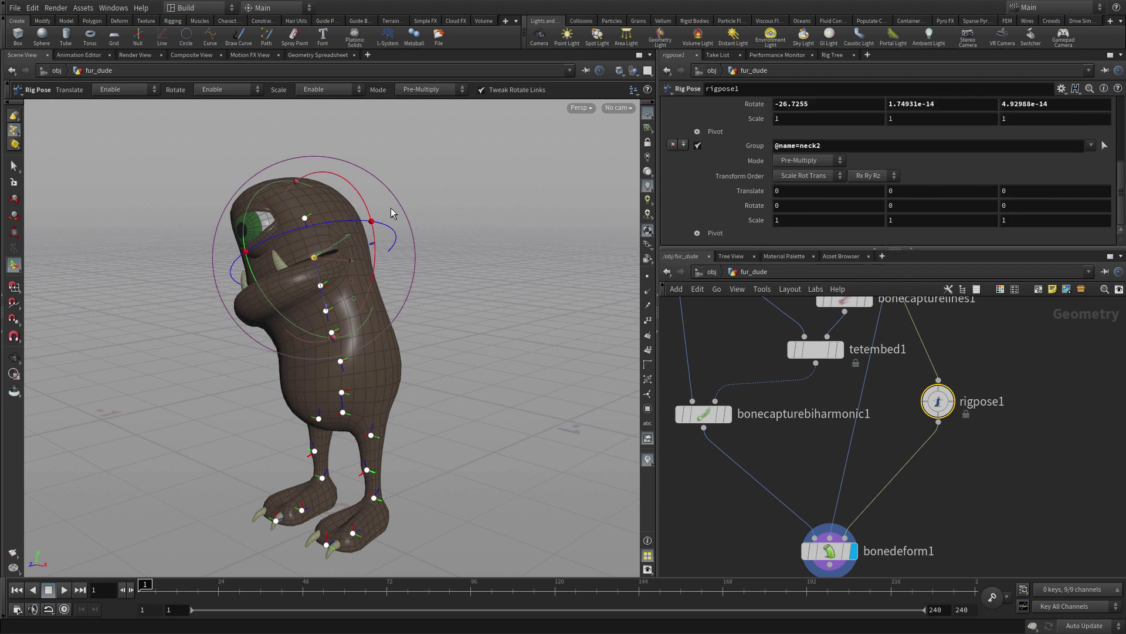
drag(388, 228, 338, 228)
drag(378, 197, 365, 153)
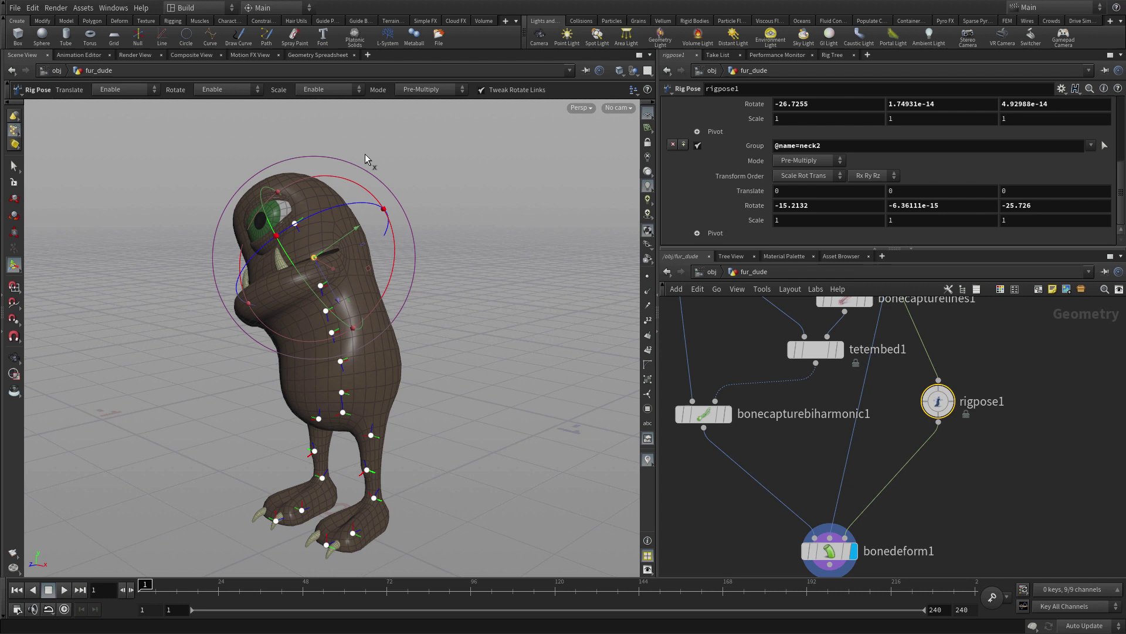
Bend the left lower leg by rotating l_knee to 67.7184.
click(374, 498)
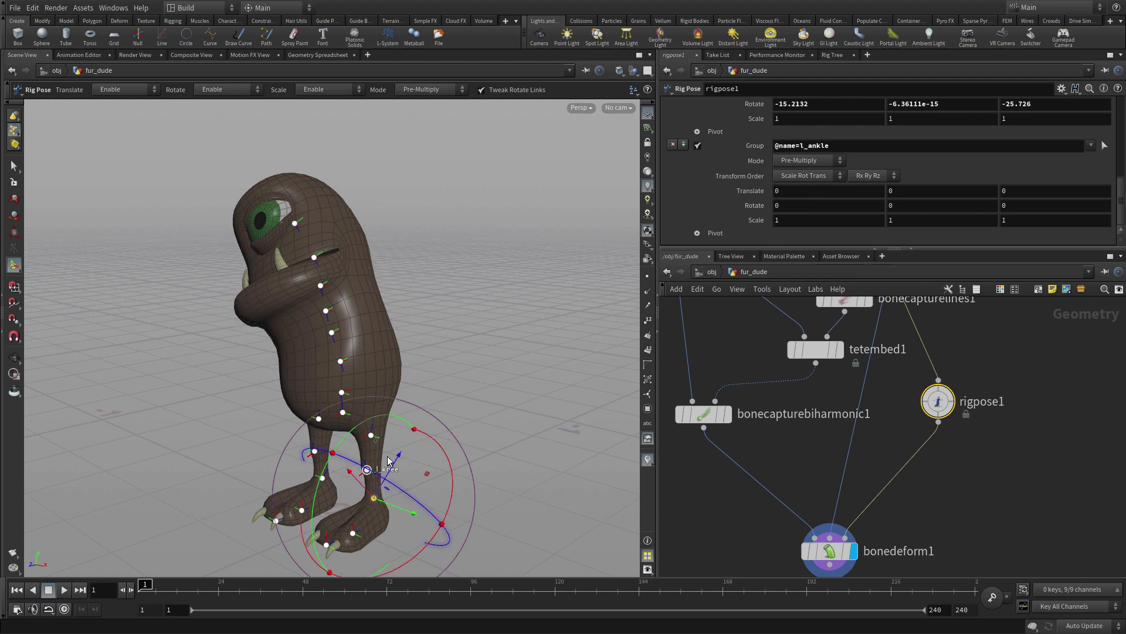
click(367, 469)
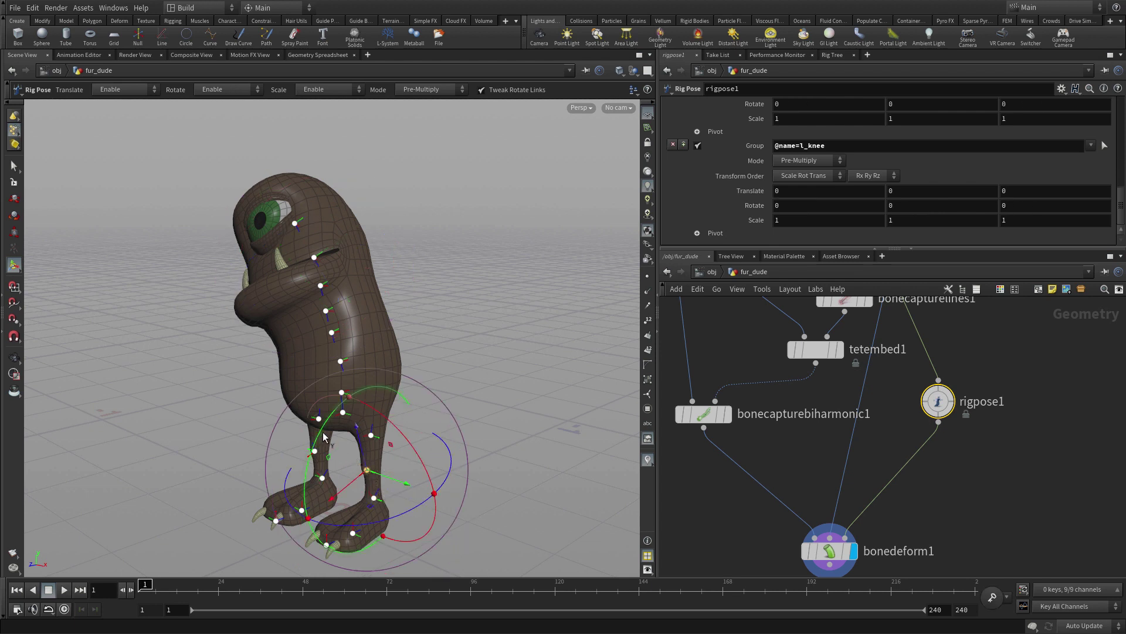
drag(326, 437, 281, 537)
click(461, 501)
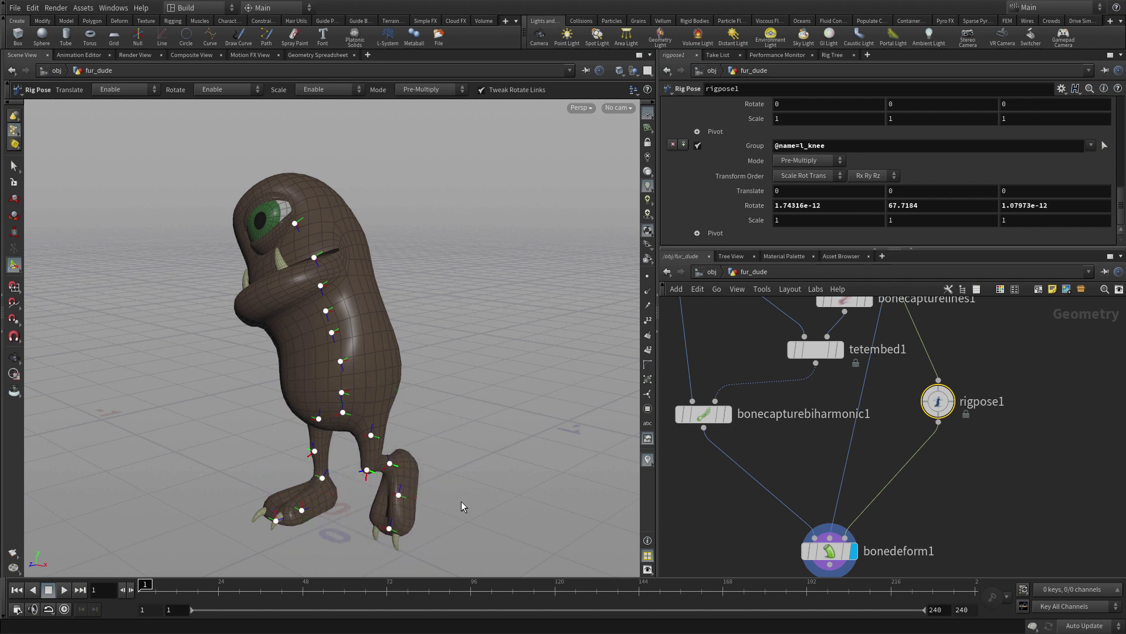
Rotate the left foot at l_ball to -40.2812 on Y.
click(399, 495)
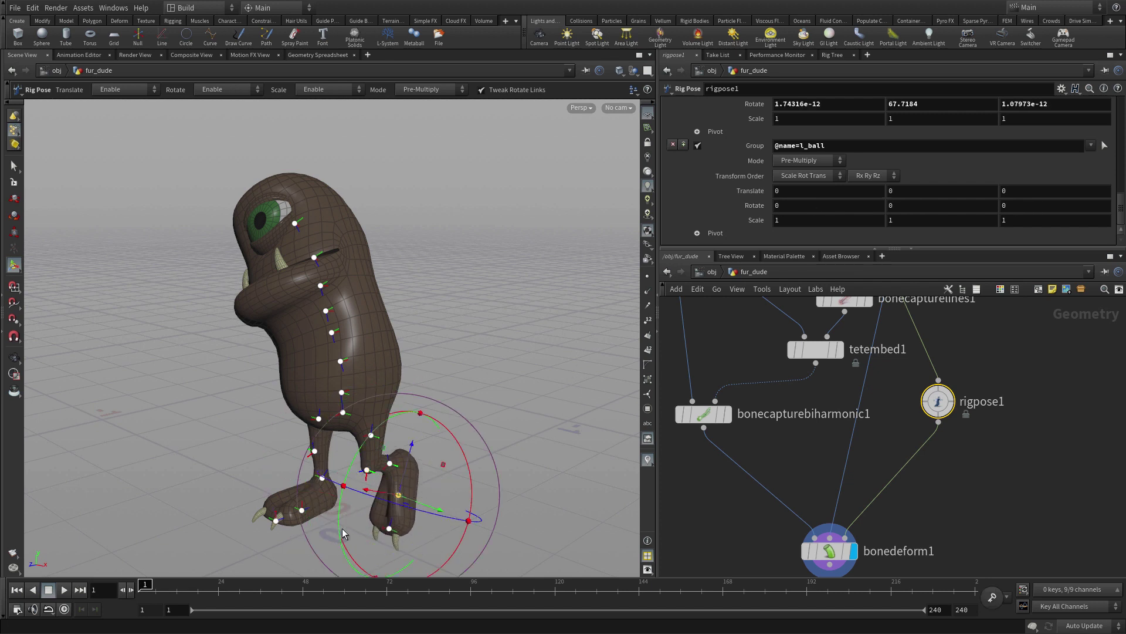
drag(354, 463, 503, 345)
key(Escape)
key(Return)
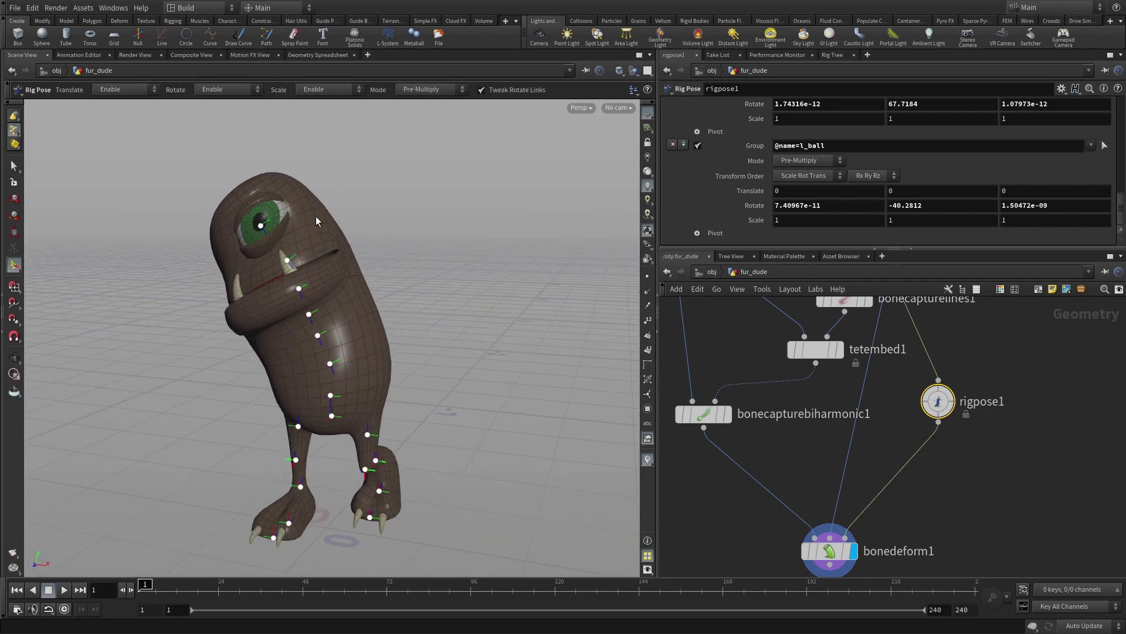
scroll(815, 179, up, 3)
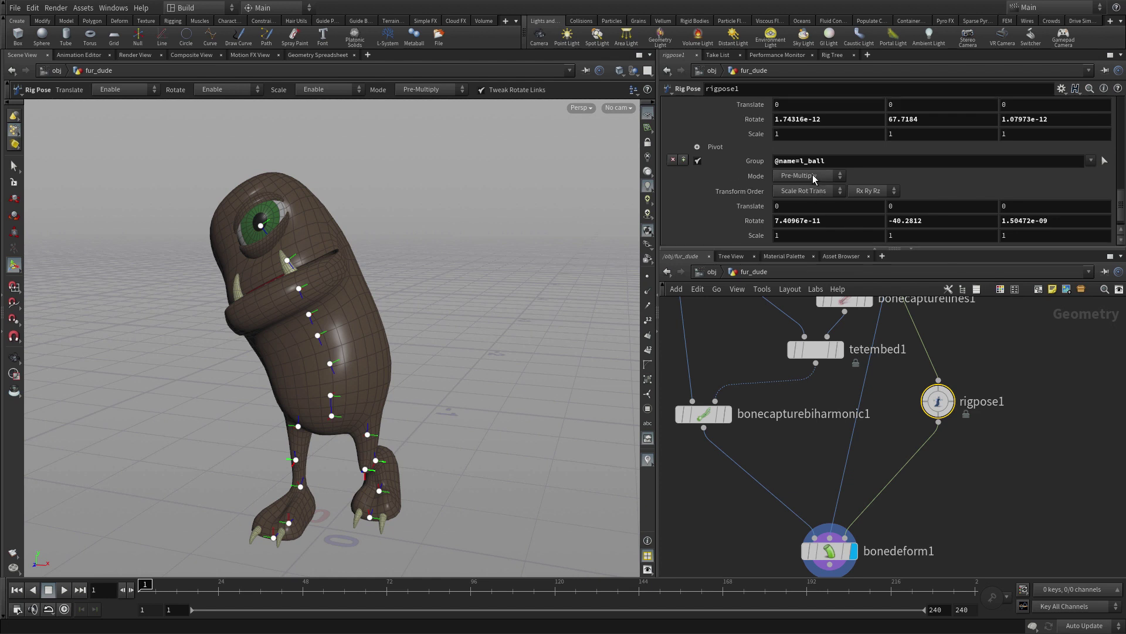
scroll(814, 179, up, 10)
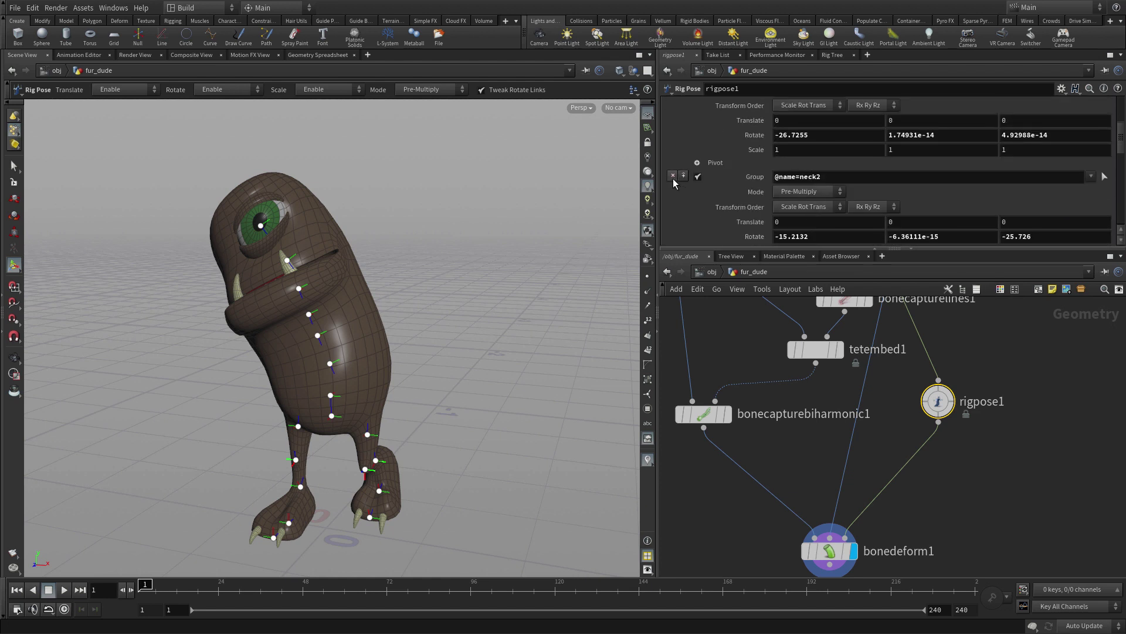
Delete the neck2 entry from rigpose1 and orbit to check the untilted head.
click(673, 176)
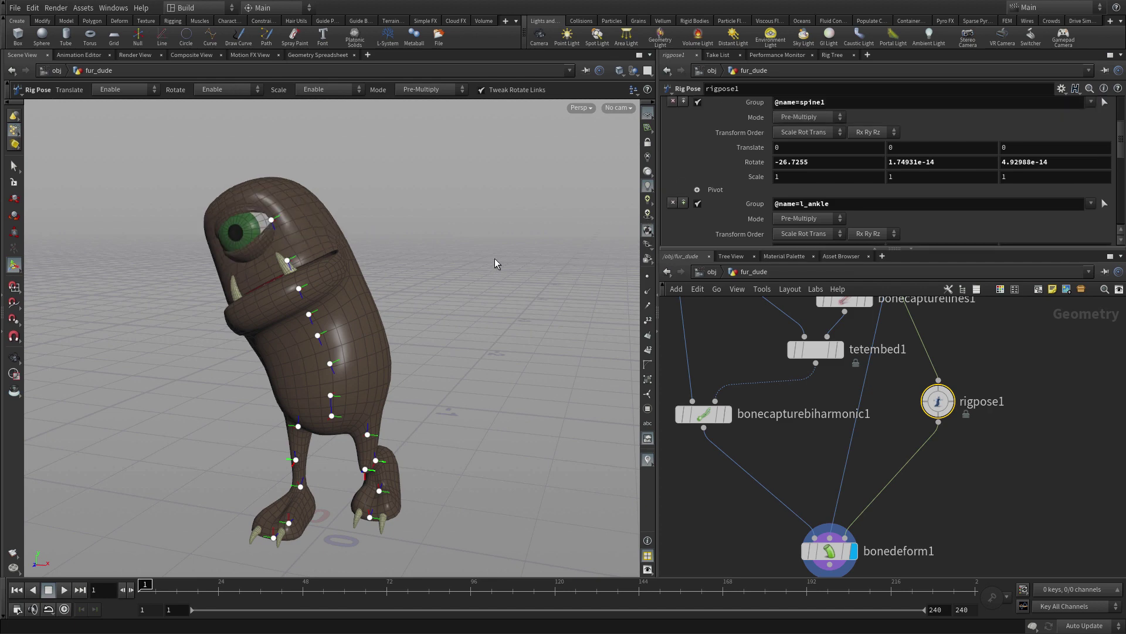
key(Escape)
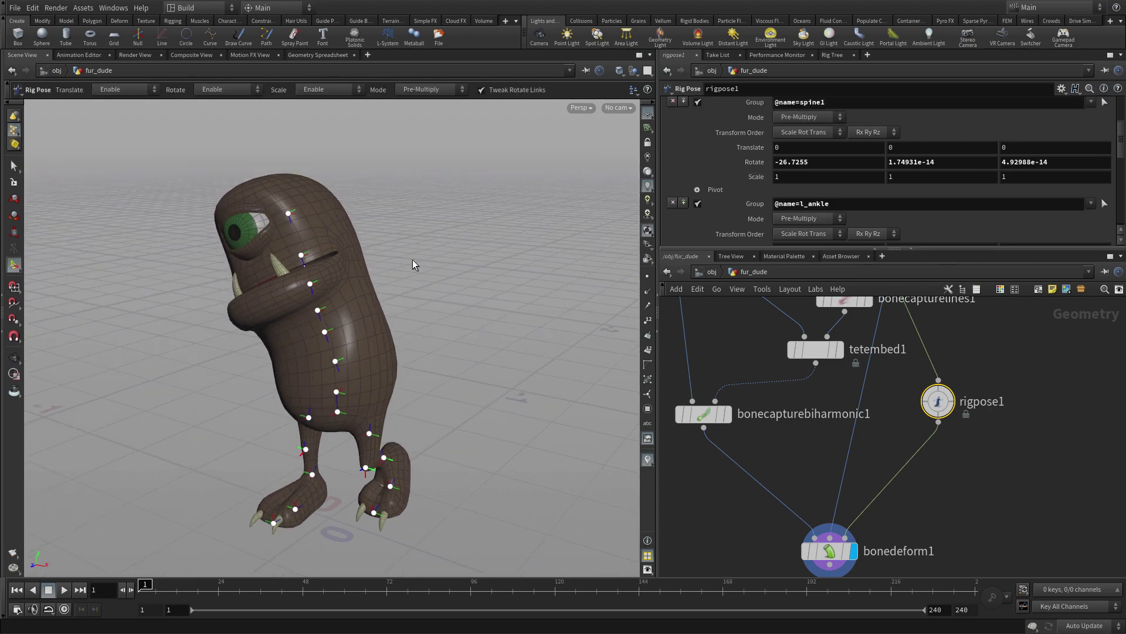
key(Escape)
drag(400, 288, 476, 239)
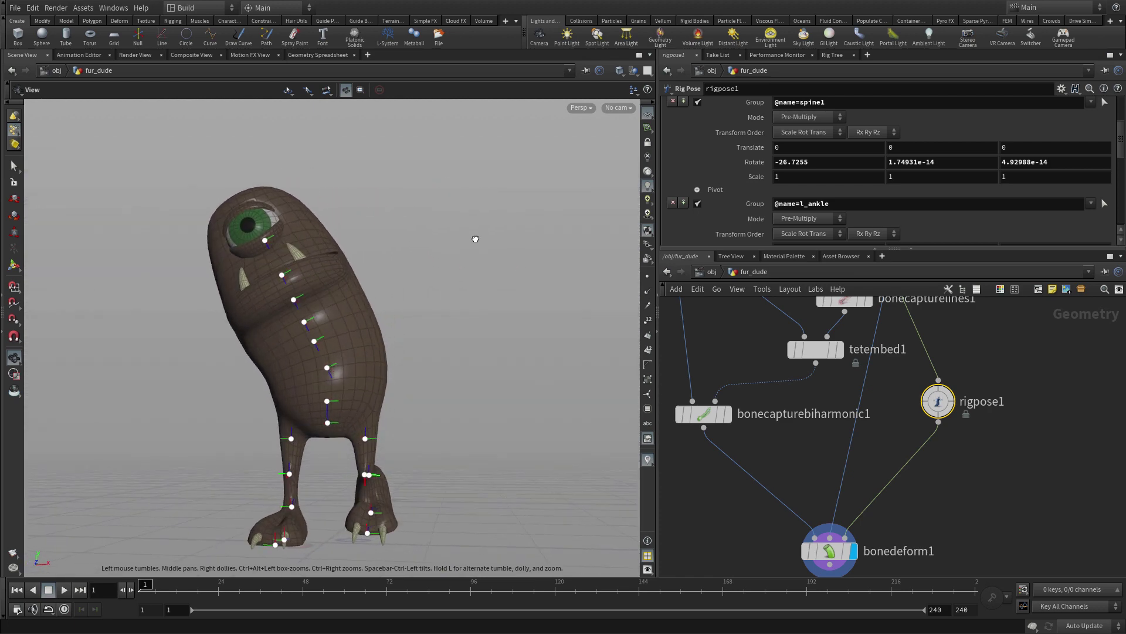
key(Return)
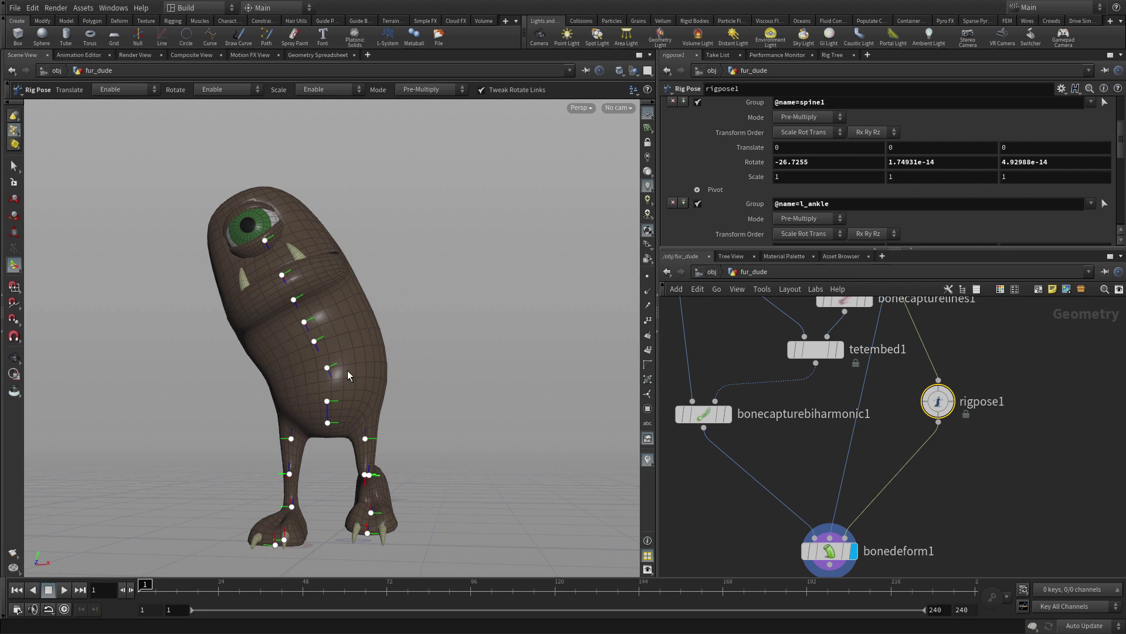
Rotate spine3 to 30.5425 on X to straighten the torso, checking from a three-quarter view.
click(305, 322)
drag(374, 335, 355, 358)
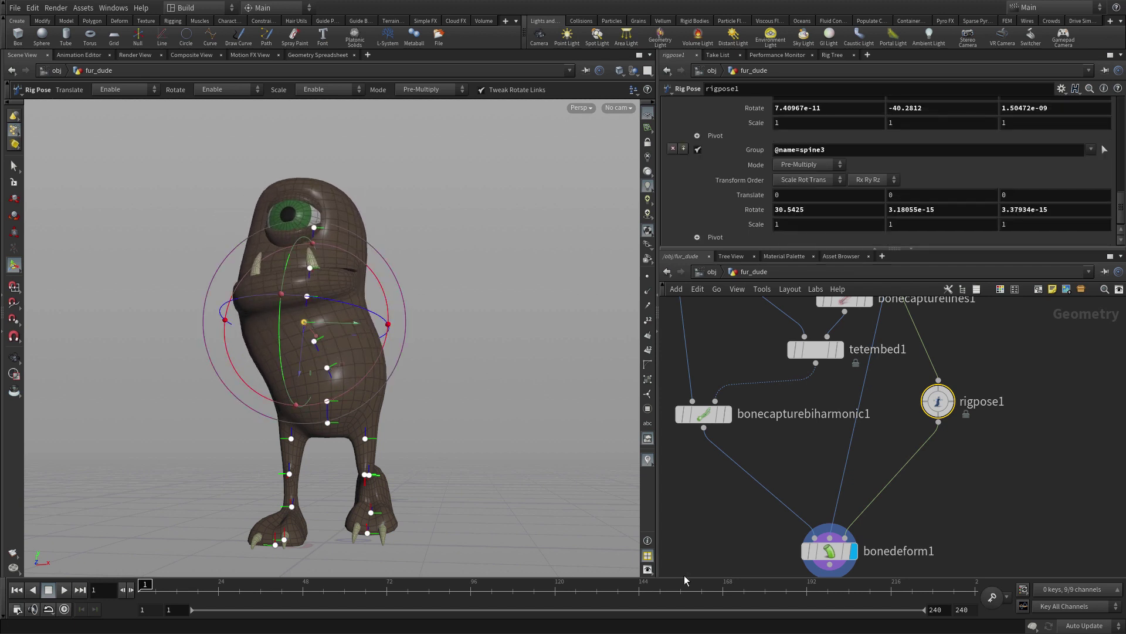
key(Escape)
drag(434, 275, 328, 270)
key(Return)
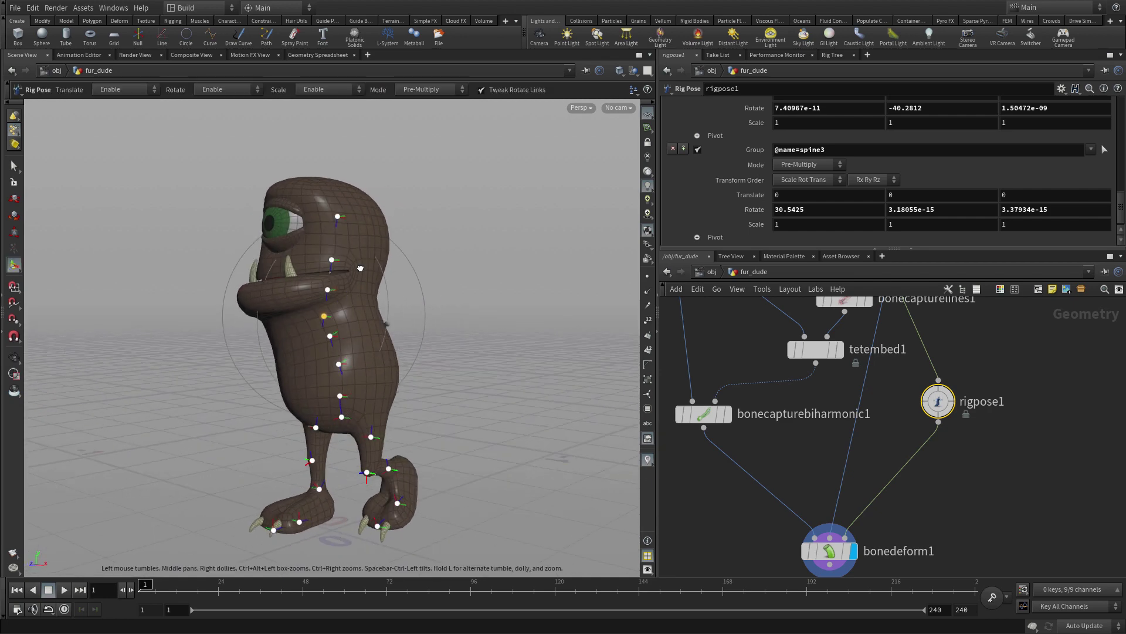